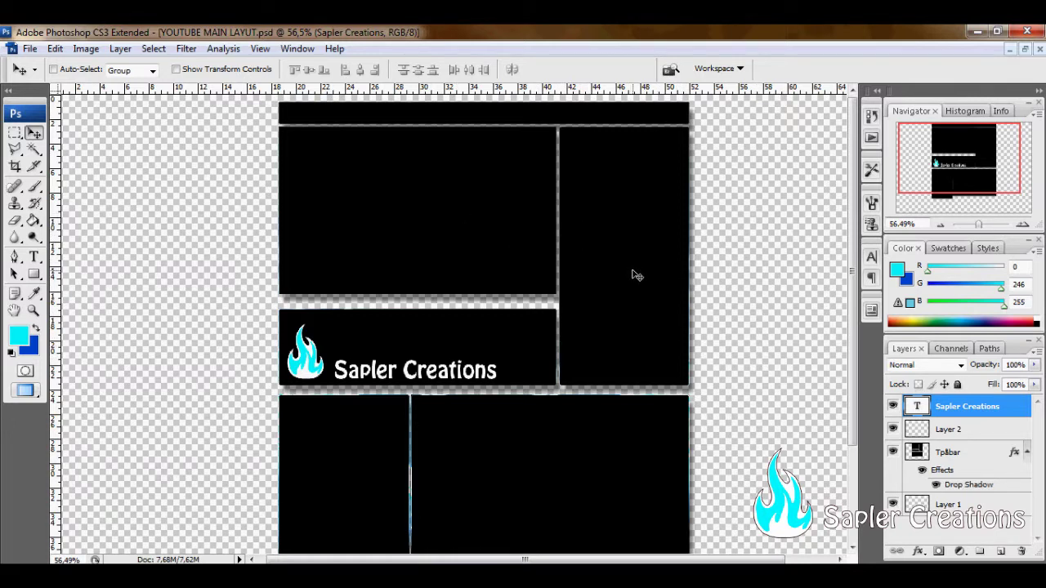
- Copy the cataclysm-deathwing.jpg artwork into the layout document as a new layer
left_click(1024, 49)
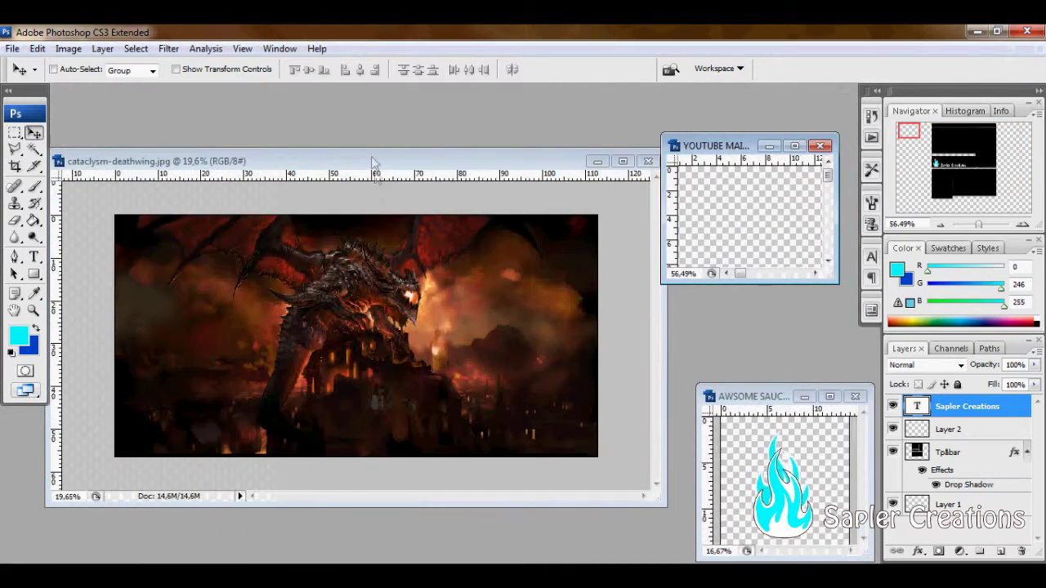
left_click_drag(374, 161, 357, 155)
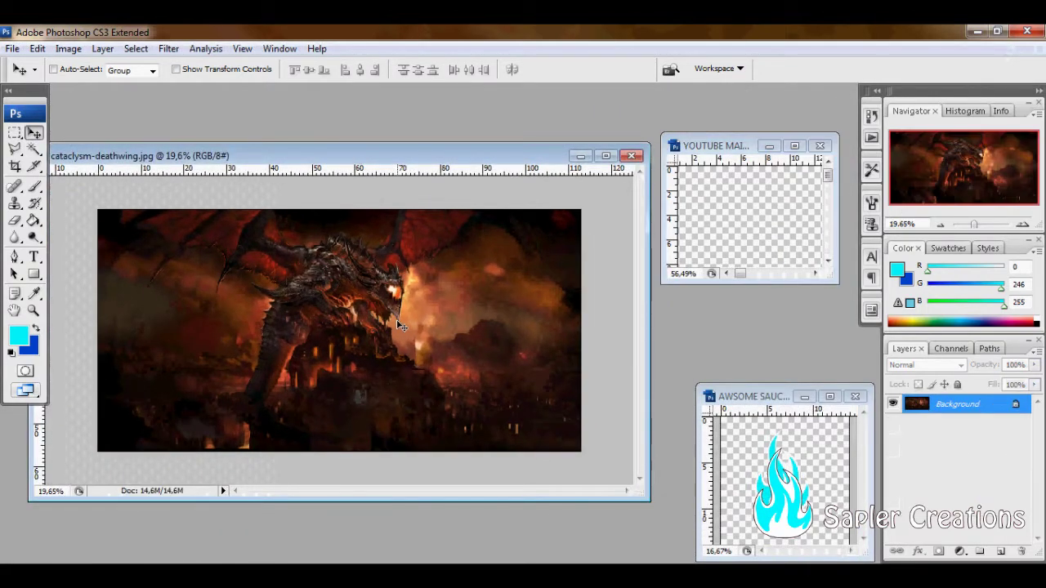
left_click_drag(400, 326, 709, 255)
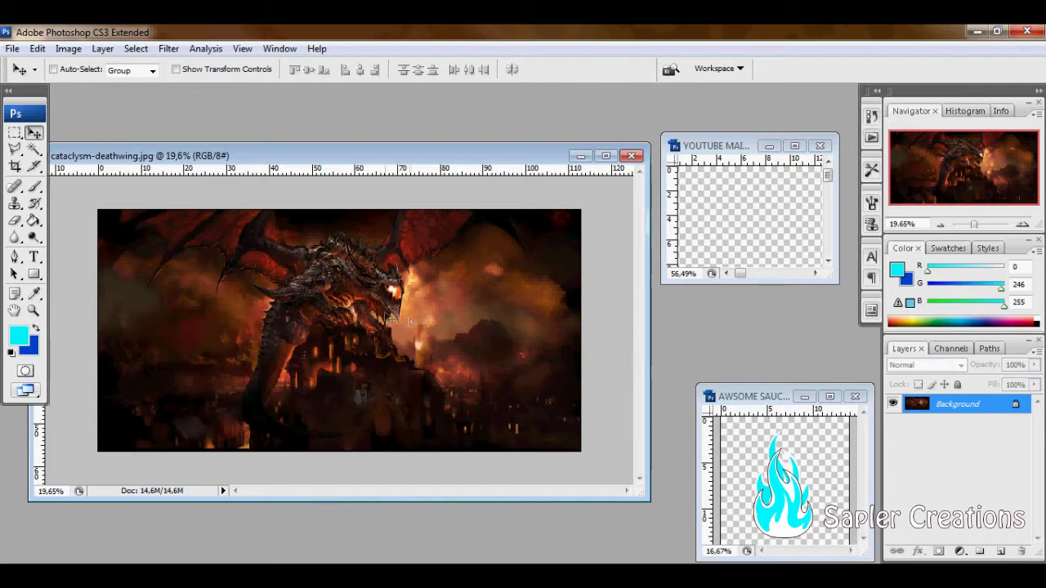
left_click_drag(758, 227, 757, 227)
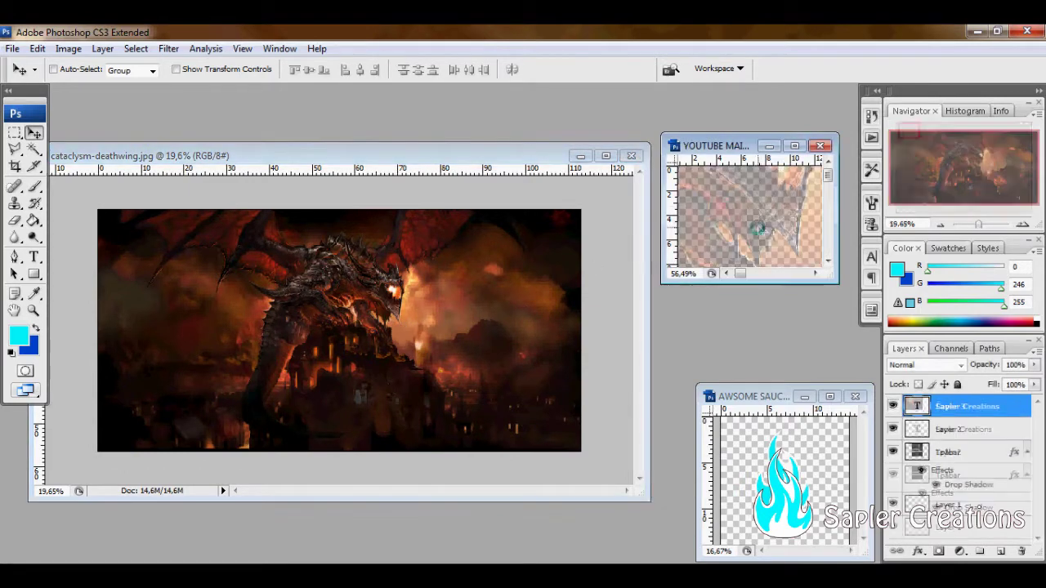
double_click(730, 147)
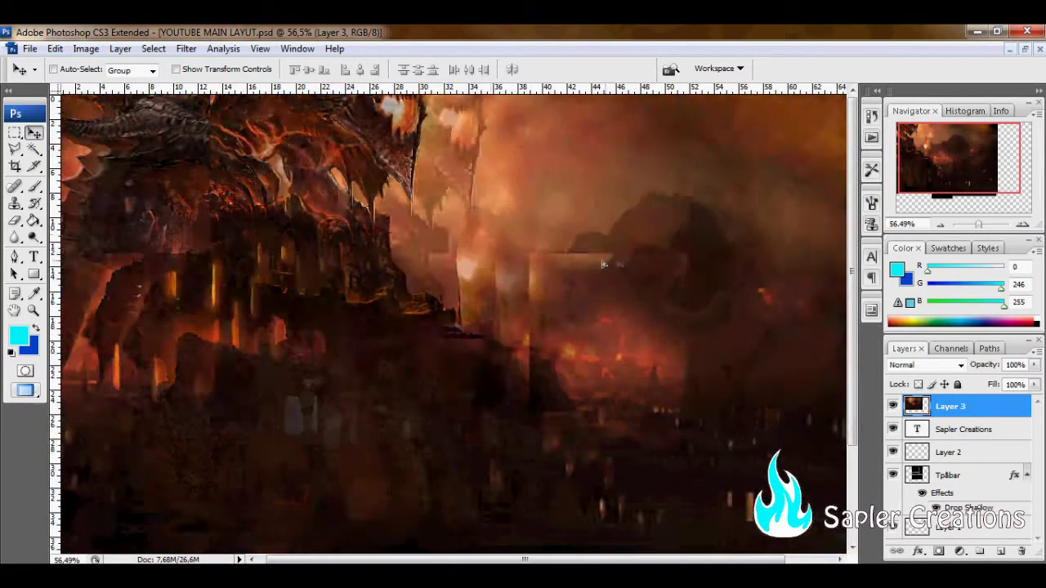
- Move the dragon layer below Tpåbar and frame it with the head on the right
left_click_drag(387, 245, 678, 274)
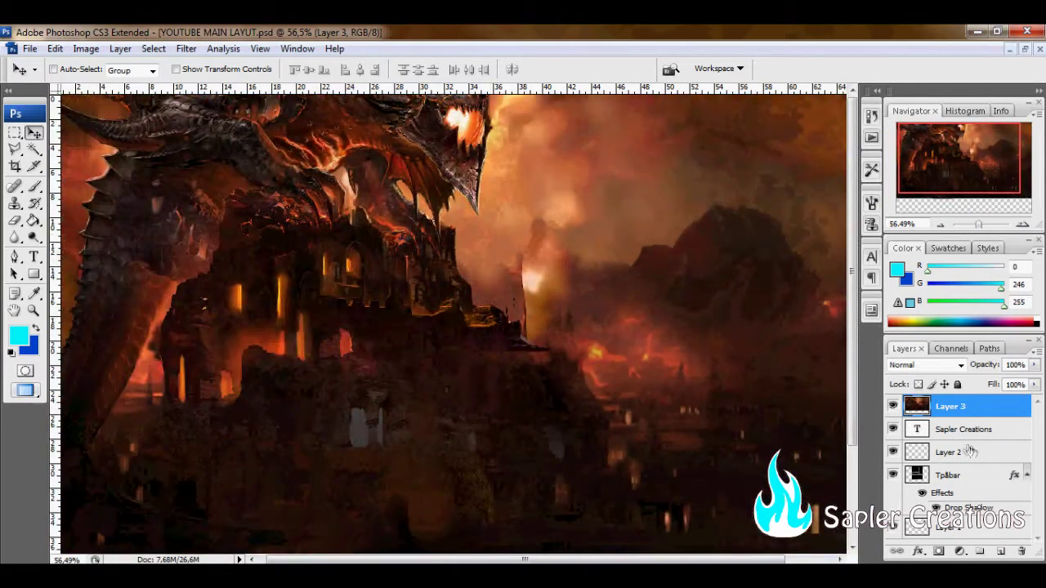
left_click_drag(941, 410, 956, 522)
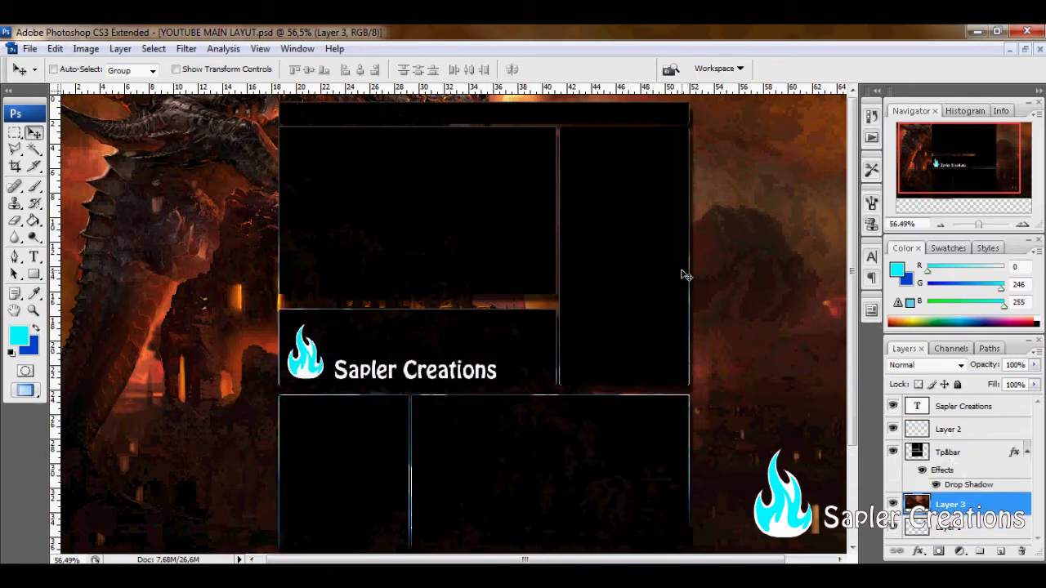
left_click_drag(685, 276, 210, 219)
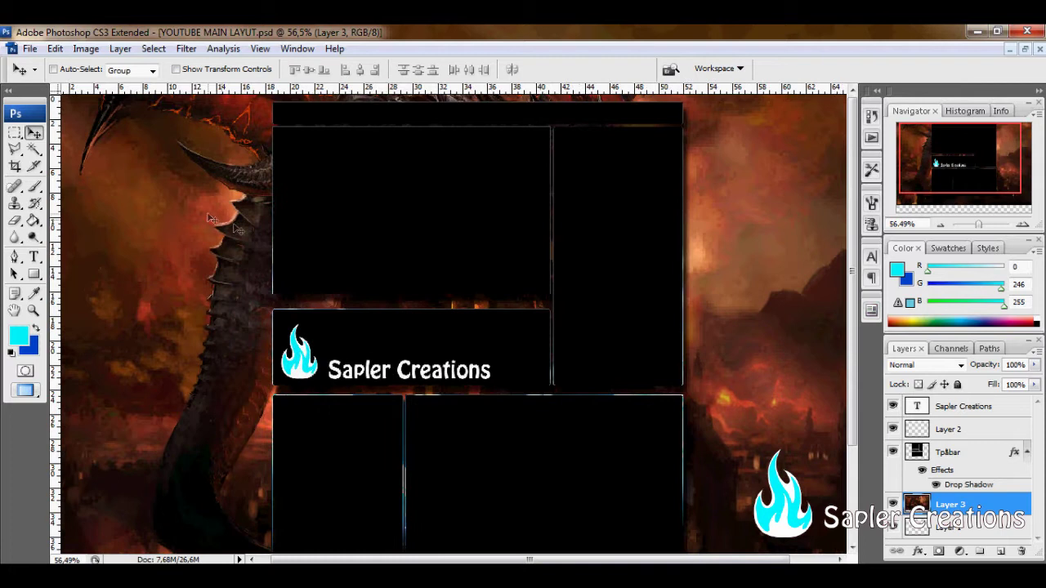
key("ctrl+z")
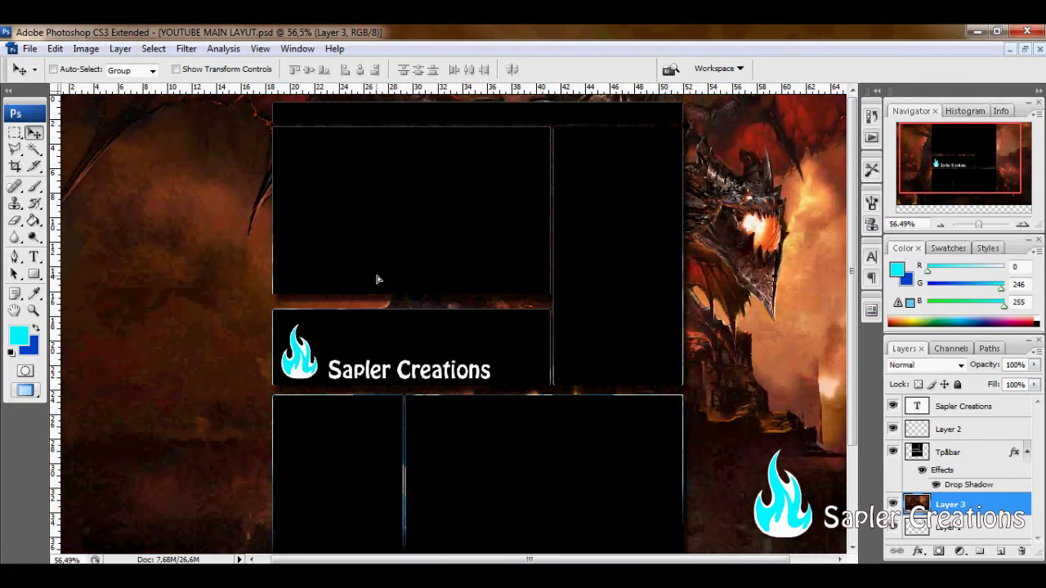
left_click_drag(378, 279, 386, 277)
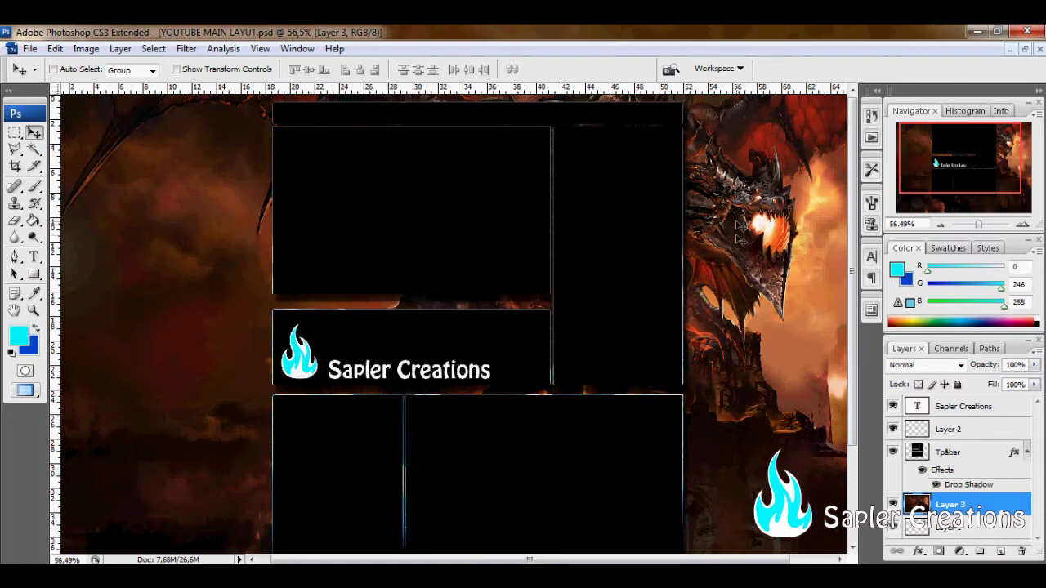
left_click_drag(855, 220, 858, 376)
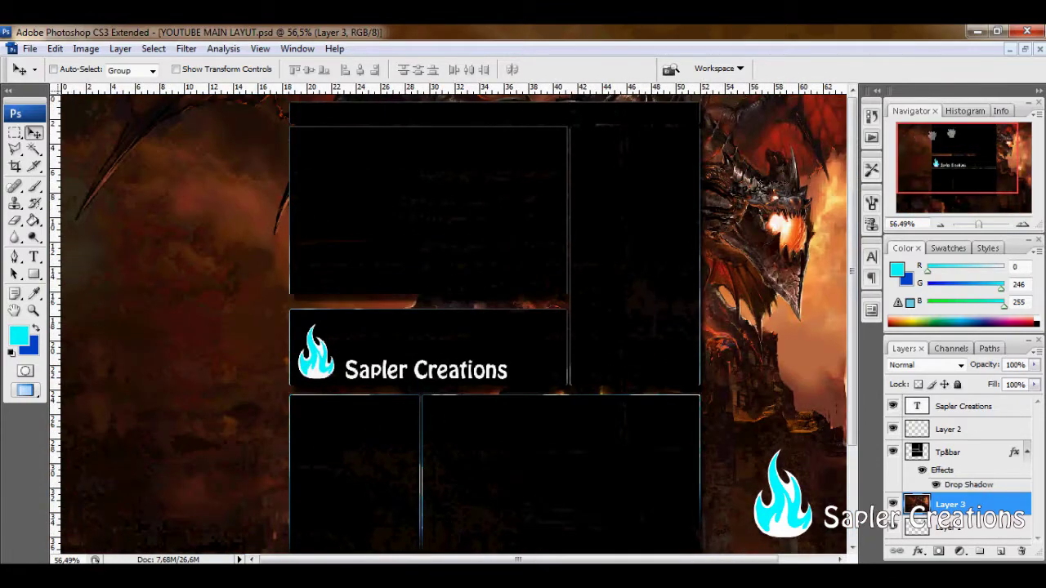
left_click_drag(952, 135, 1001, 131)
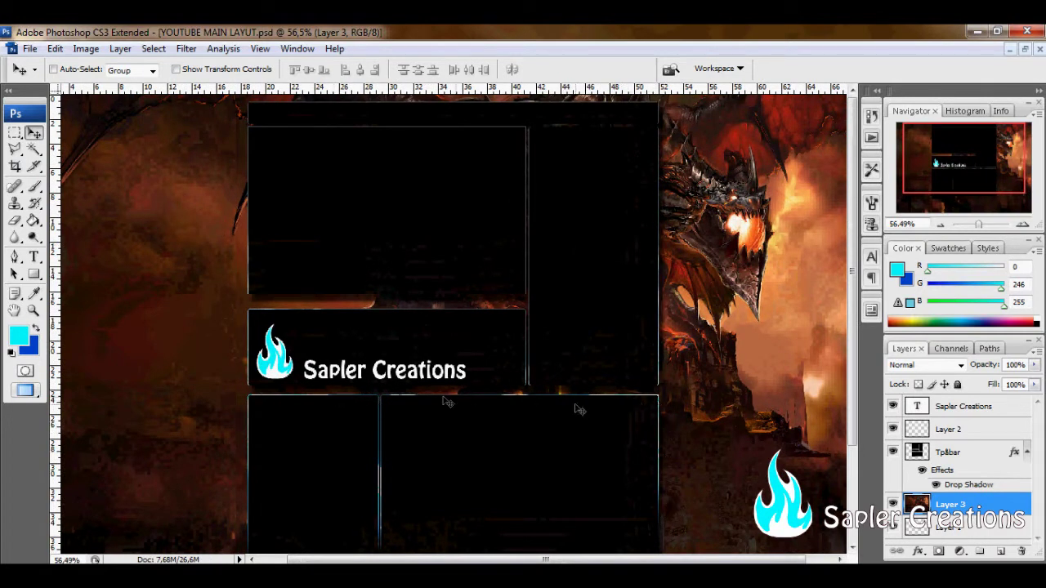
- On a new layer above Tpåbar, paint the panel selection with red sampled from the dragon
left_click(961, 458)
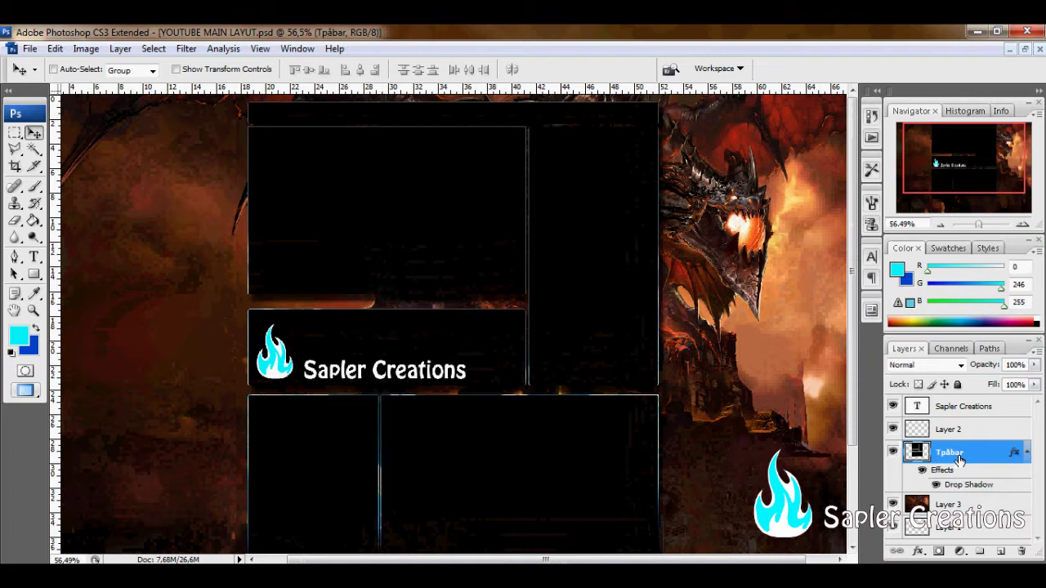
left_click(1002, 553)
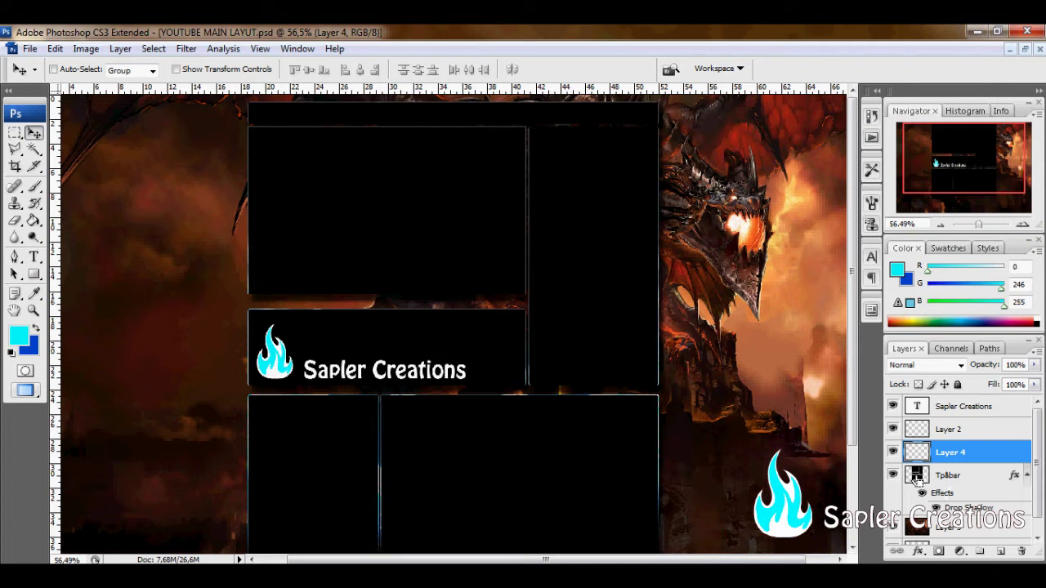
left_click(916, 476, "ctrl")
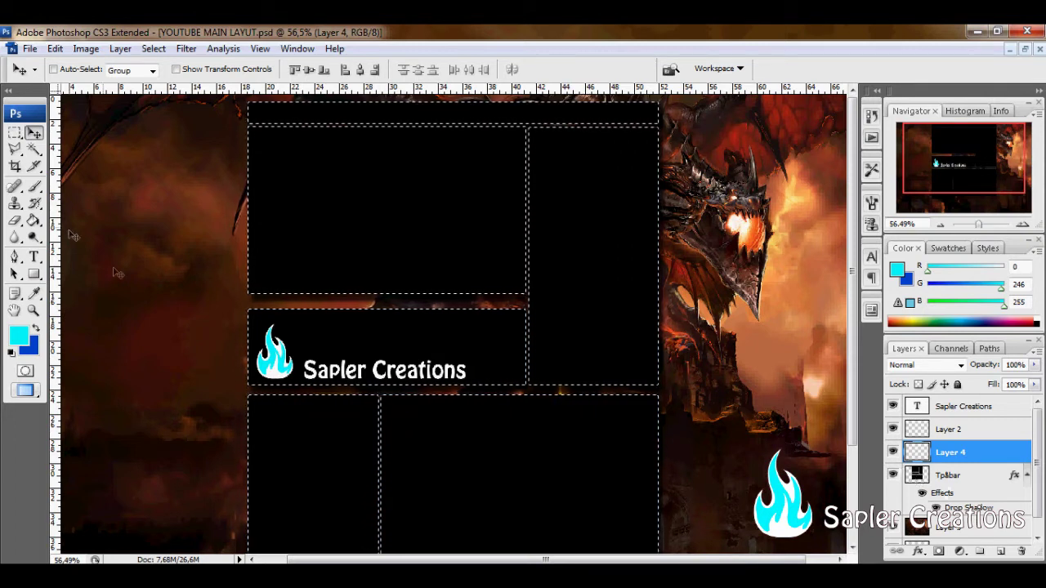
left_click(36, 186)
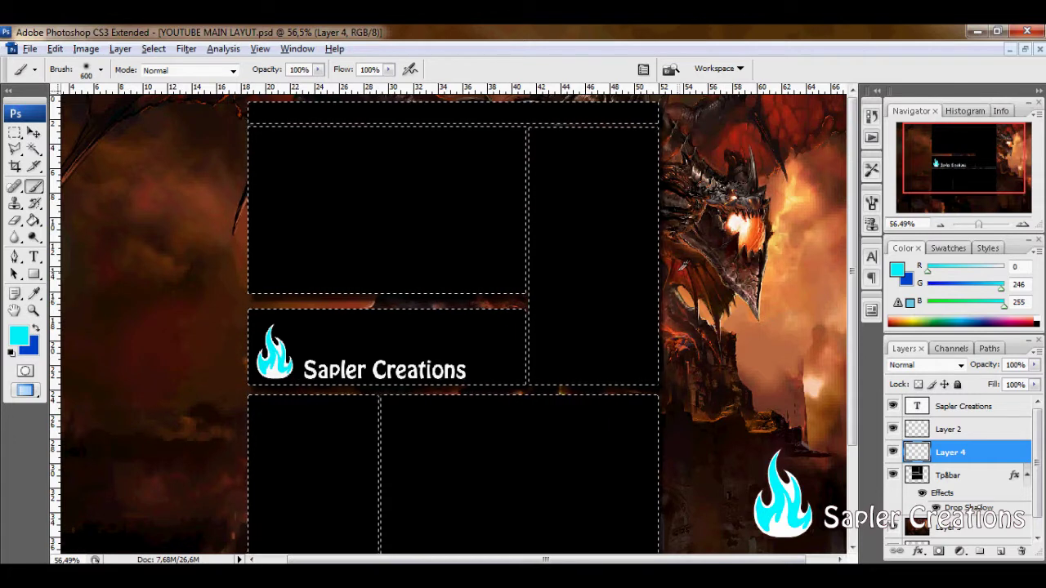
left_click(683, 265, "alt")
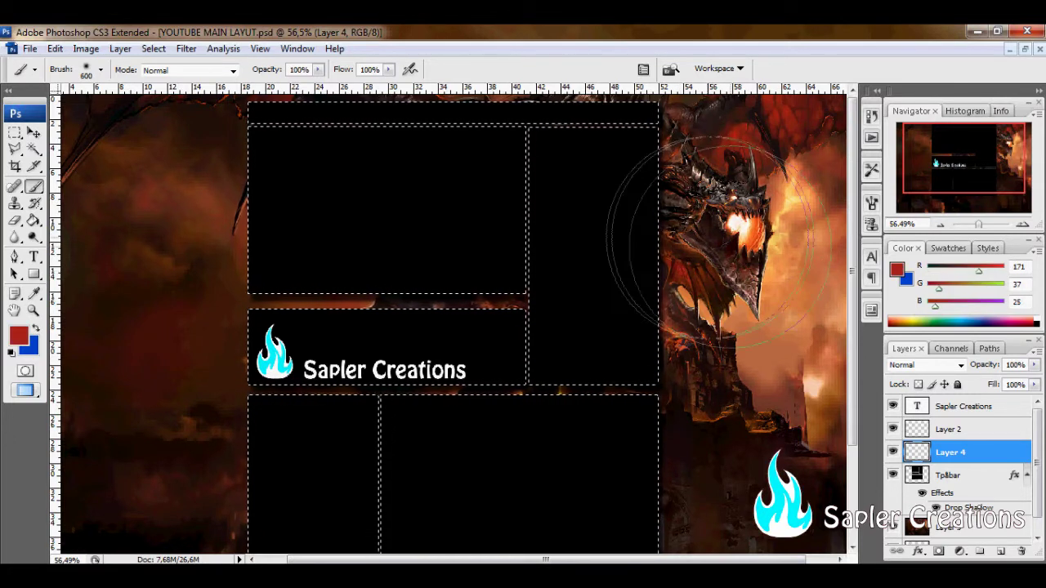
left_click_drag(726, 180, 221, 573)
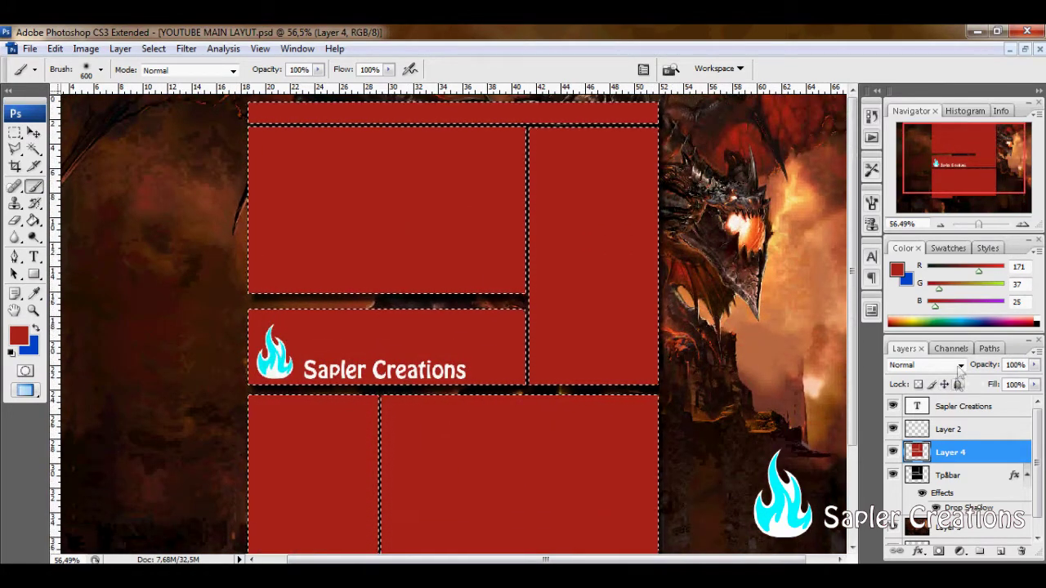
- Set the red layer's blend mode to Color and deselect the panels
left_click(960, 365)
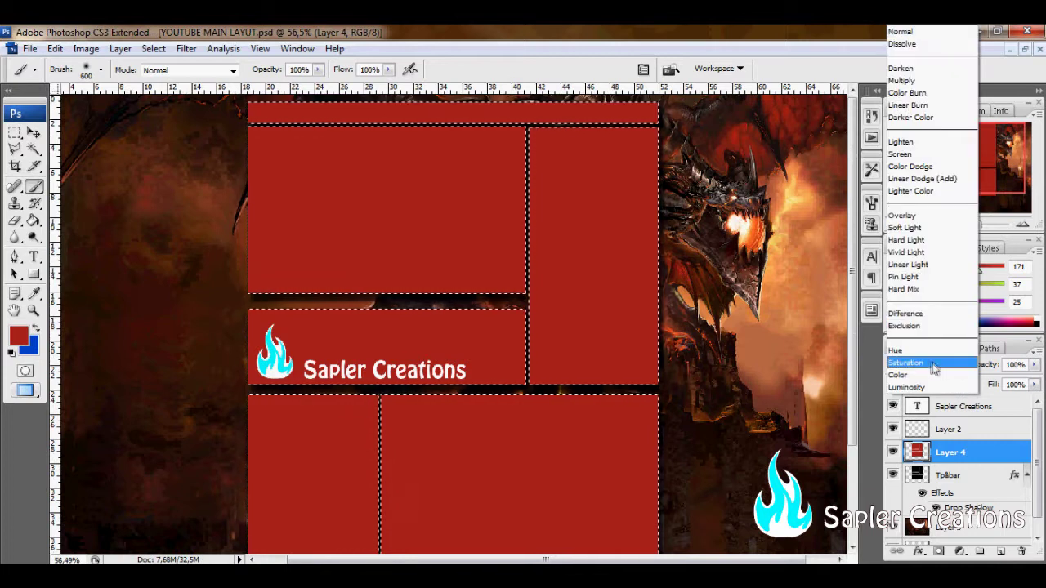
left_click(929, 372)
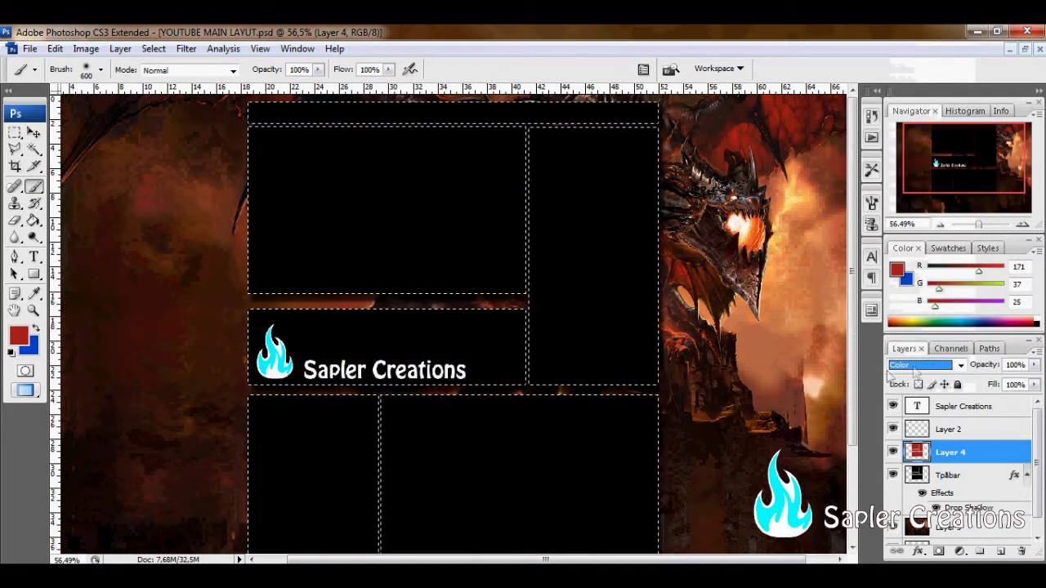
key("ctrl+d")
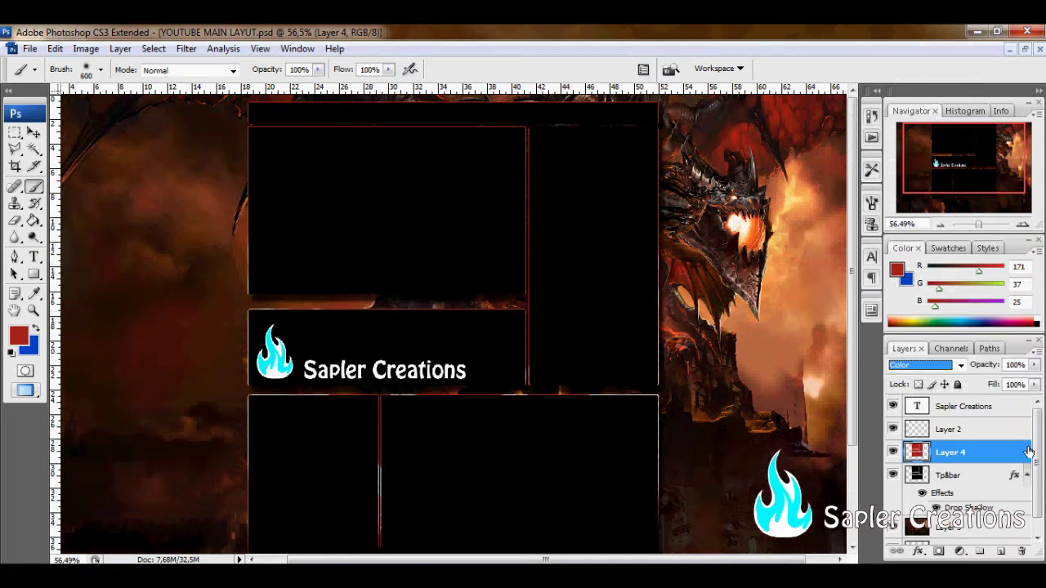
left_click_drag(1036, 470, 1038, 495)
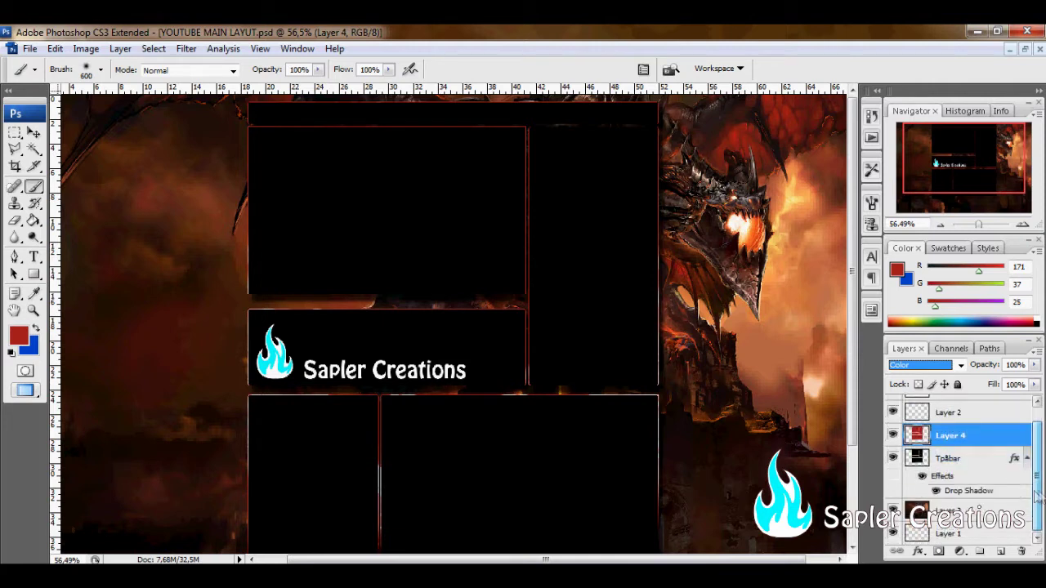
- Add a new empty layer directly above the dragon's Layer 3
left_click(985, 512)
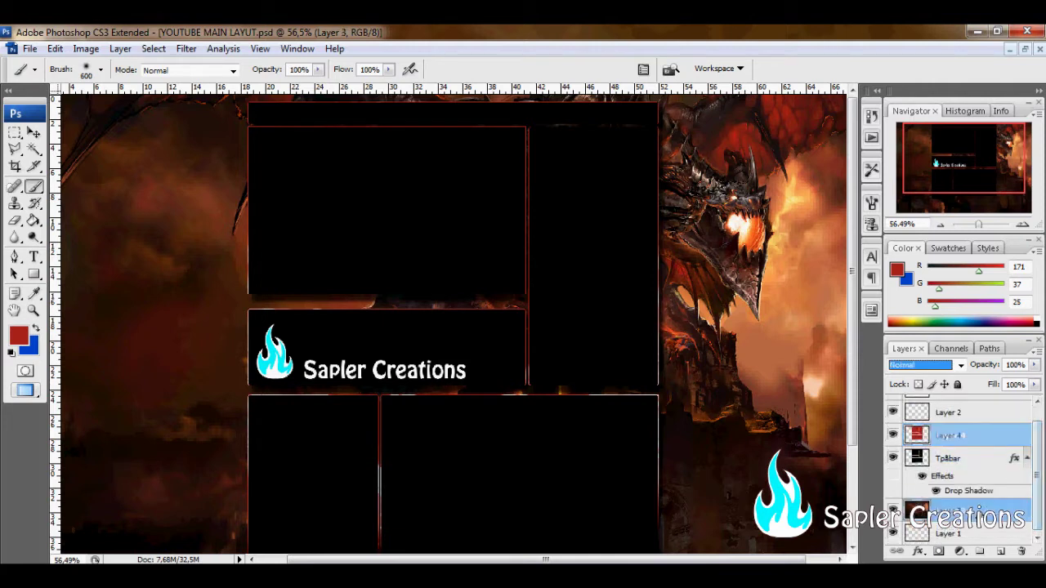
left_click(1002, 552)
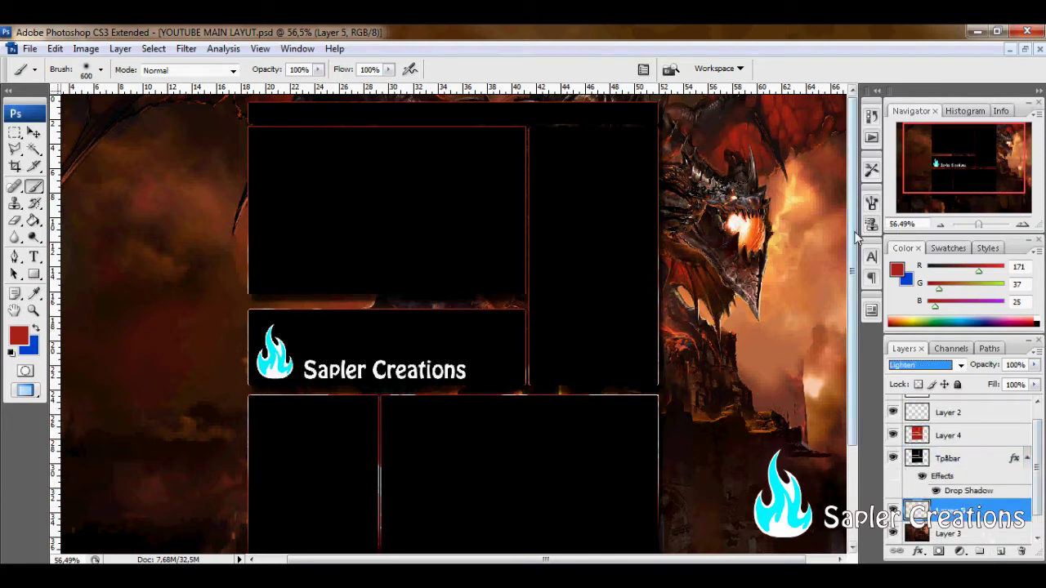
scroll(856, 237, "down", 3)
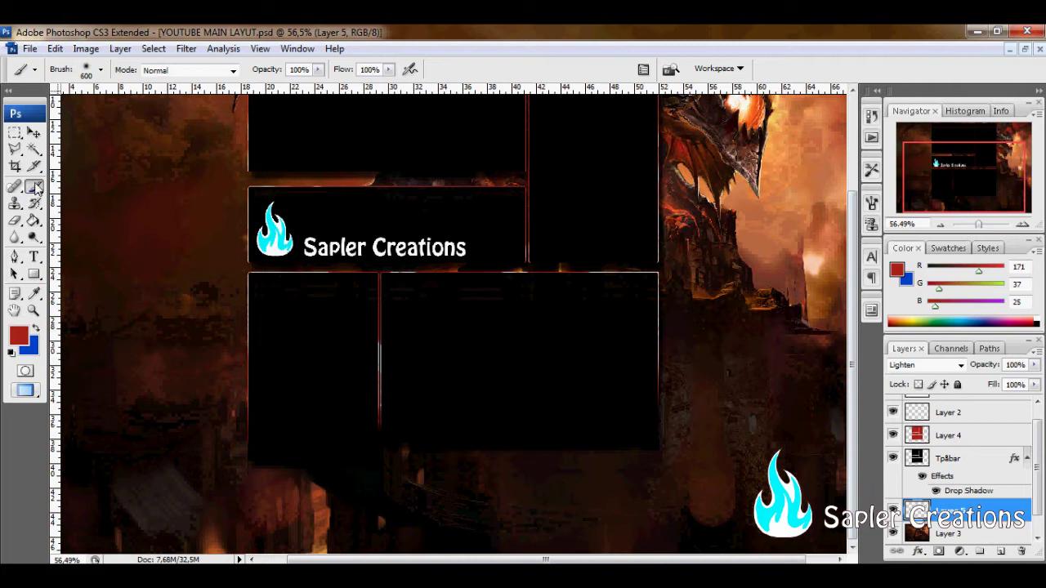
- Set the foreground colour to black and return Layer 5 to Normal blending
left_click(18, 335)
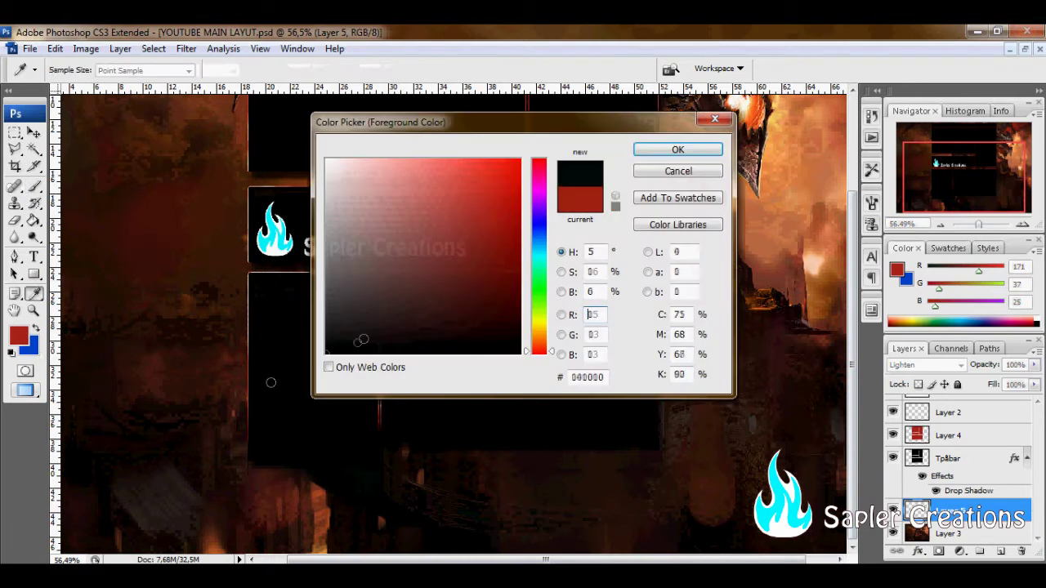
left_click(678, 150)
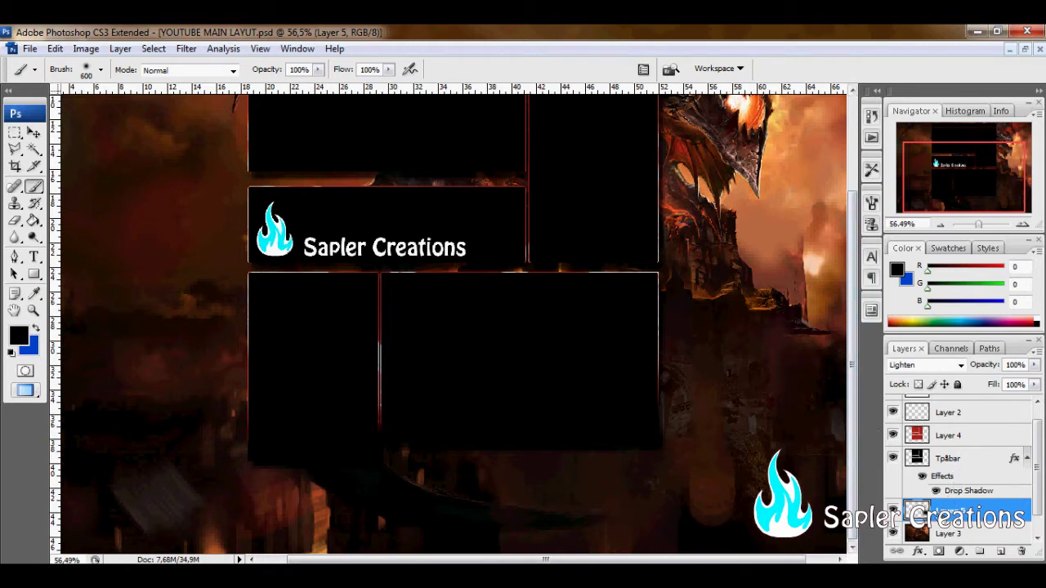
left_click(962, 366)
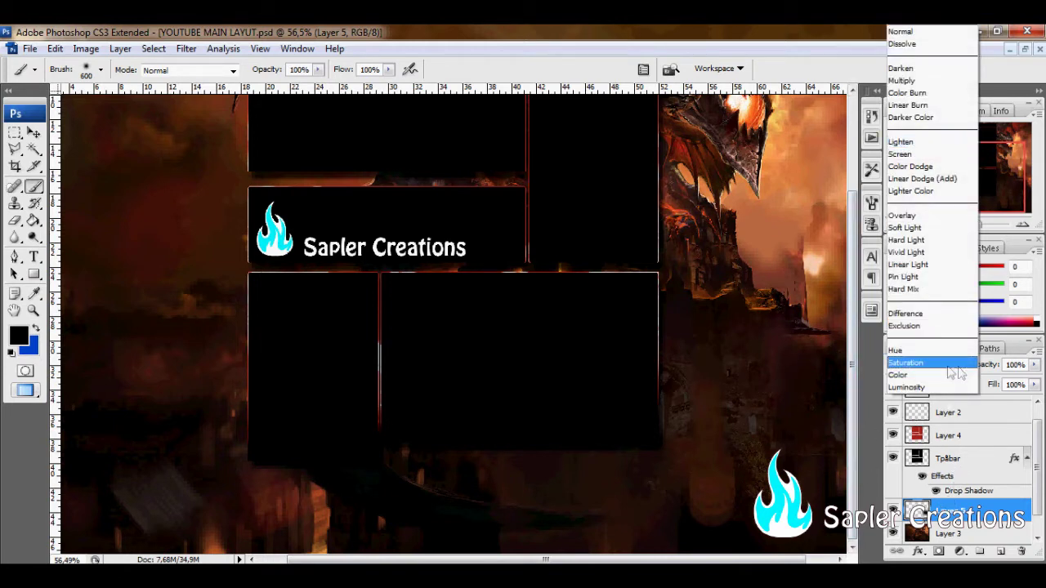
left_click(908, 34)
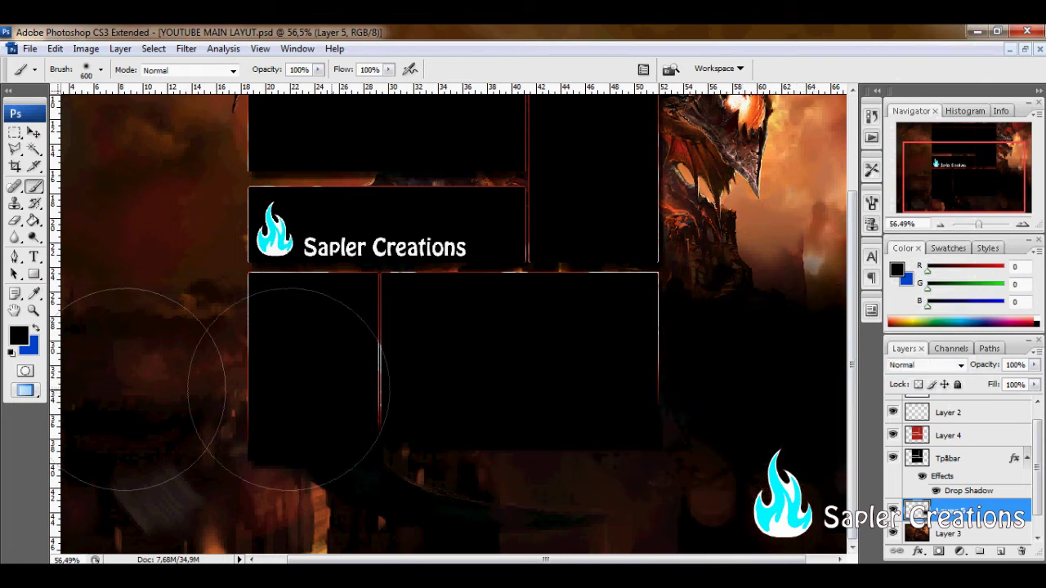
- Paint soft black across the canvas bottom, then brush over the dragon's head area
scroll(139, 319, "left", 1)
scroll(768, 352, "right", 2)
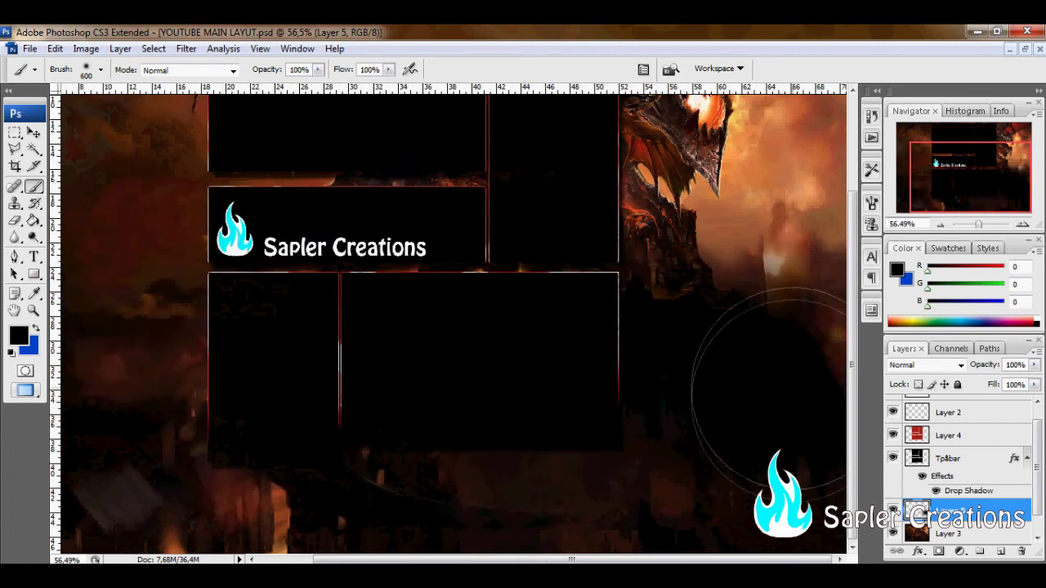
scroll(139, 351, "left", 2)
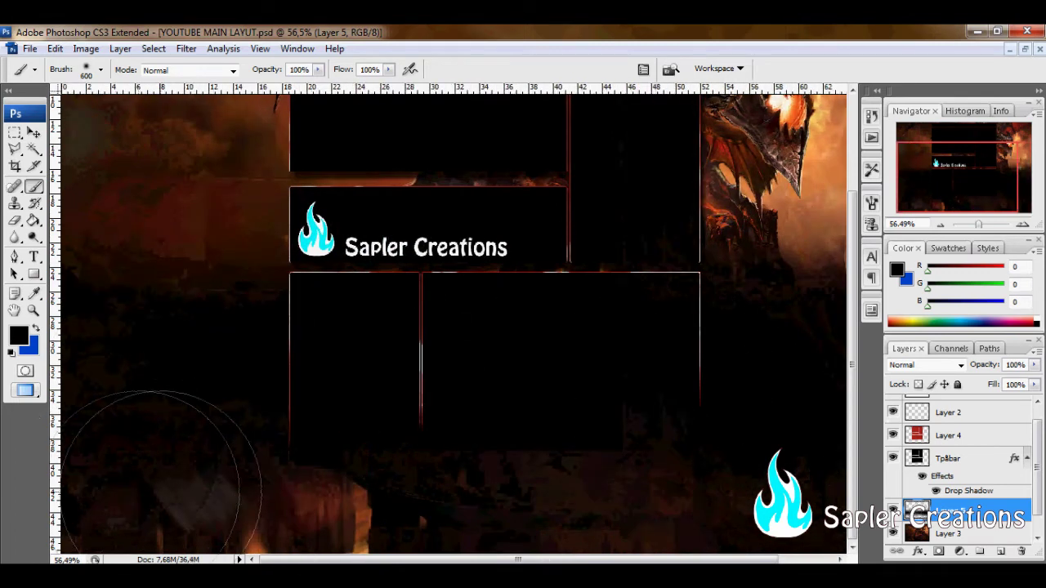
left_click_drag(98, 515, 752, 526)
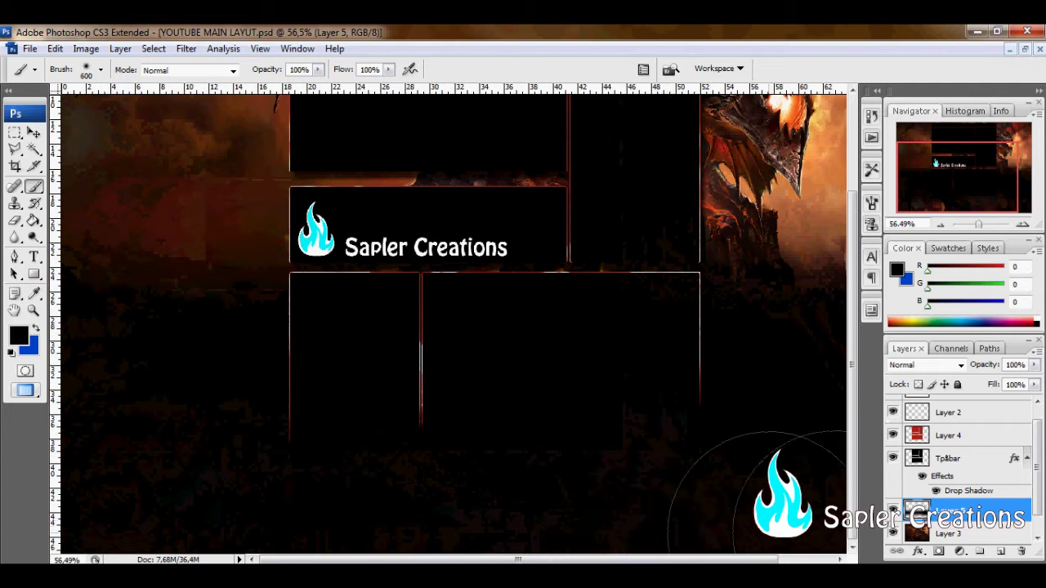
left_click_drag(750, 490, 444, 502)
scroll(444, 502, "right", 2)
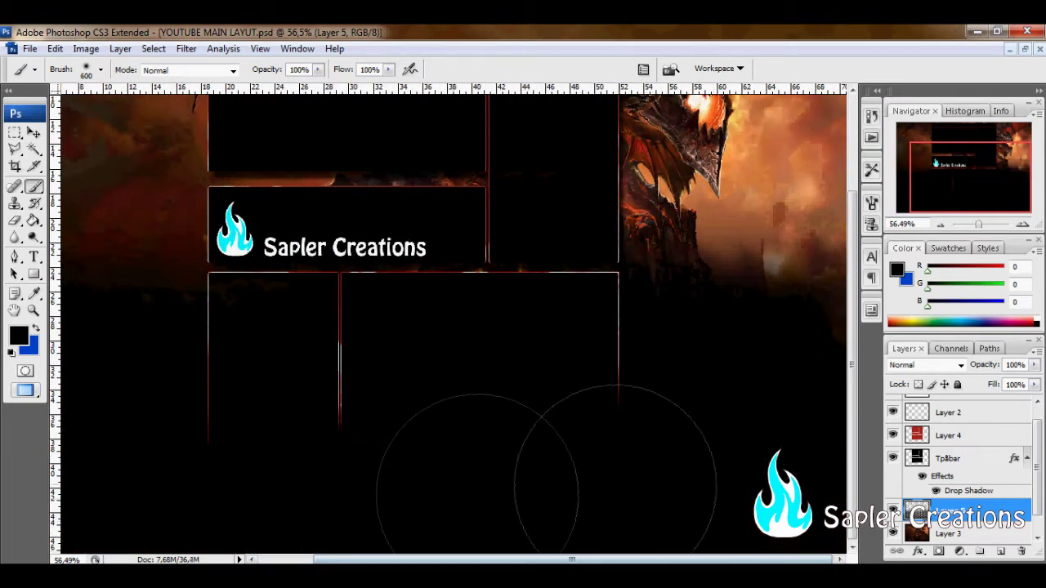
scroll(731, 433, "up", 2)
scroll(731, 433, "up", 2)
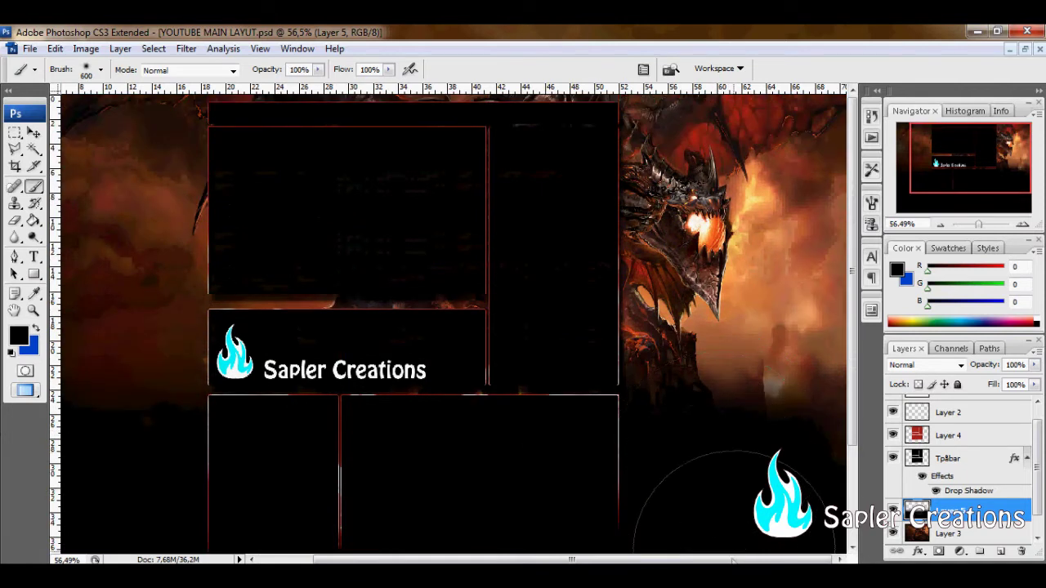
scroll(708, 561, "left", 2)
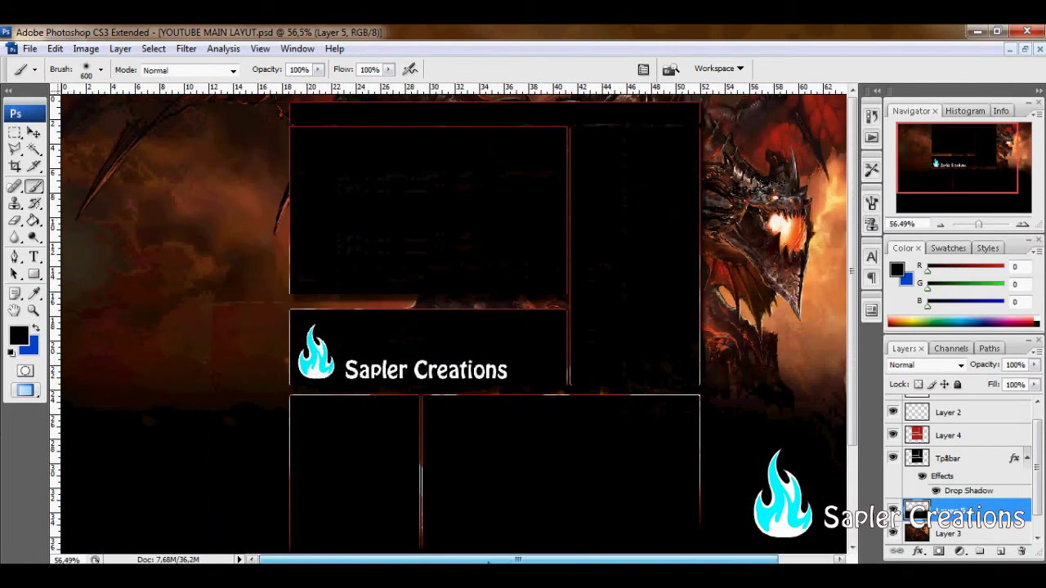
scroll(454, 323, "right", 2)
mouse_move(707, 433)
left_mouse_down()
mouse_move(735, 327)
mouse_move(678, 237)
mouse_move(785, 163)
mouse_move(740, 323)
left_mouse_up()
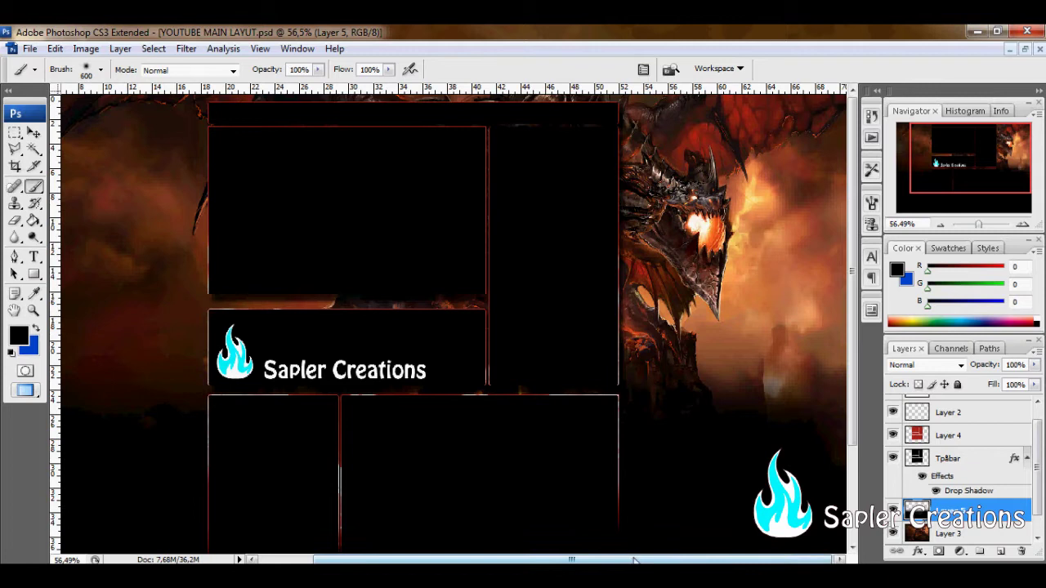
- Add a vertical 'New Video' text label beside the top-left panel
left_click_drag(635, 561, 581, 560)
left_click(36, 257)
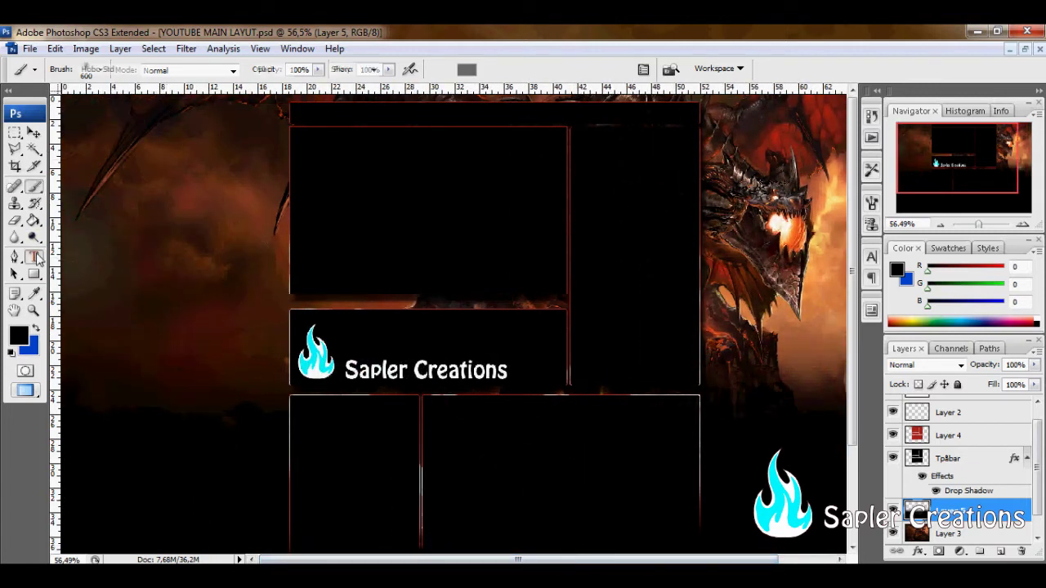
left_click_drag(441, 277, 508, 275)
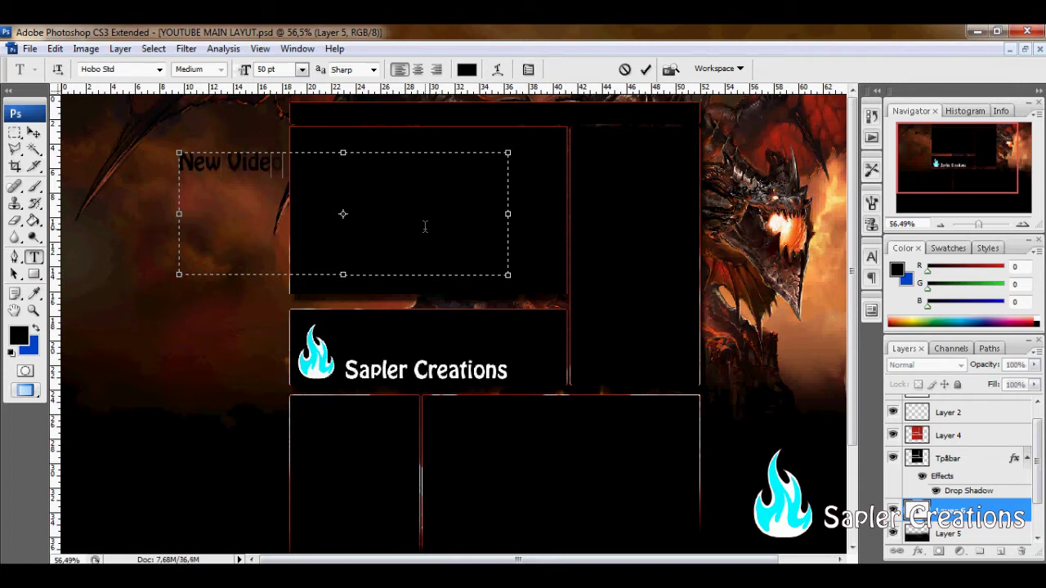
left_click_drag(551, 258, 363, 111)
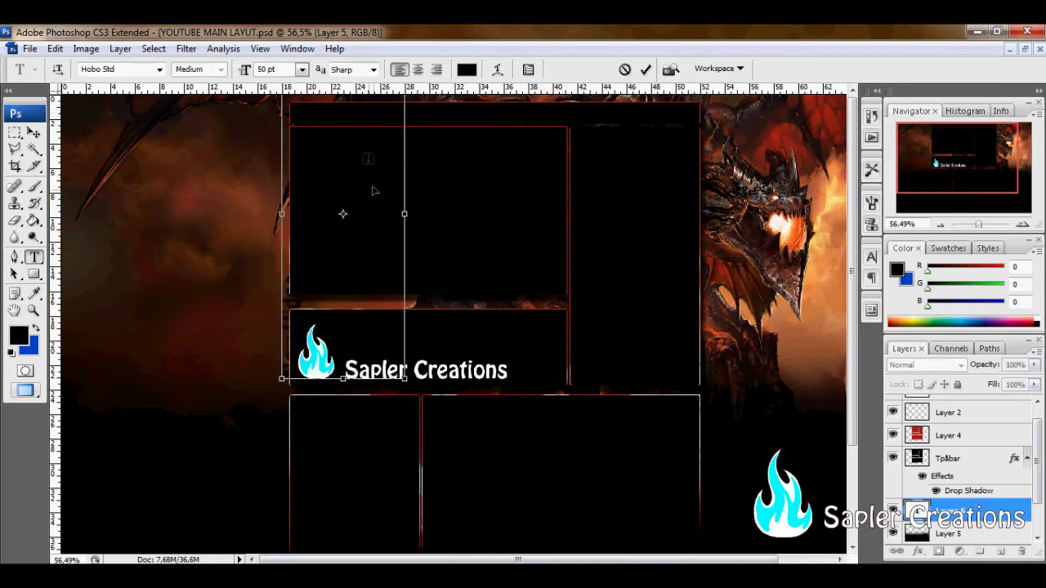
left_click_drag(378, 280, 357, 181)
type("New Video")
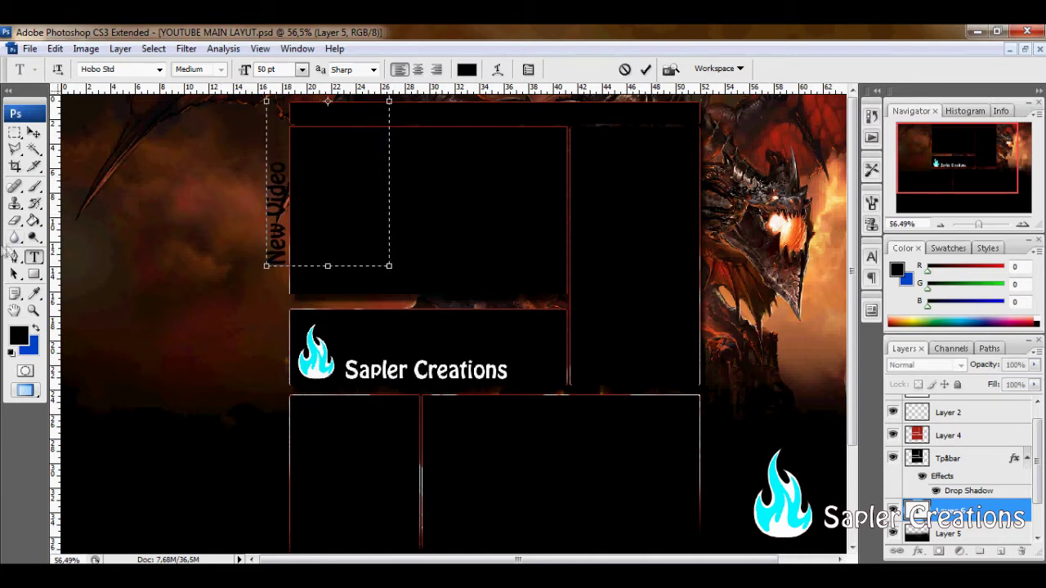
left_click(14, 275)
- Add a vertical 'Video List' text label beside the right column
left_click(33, 256)
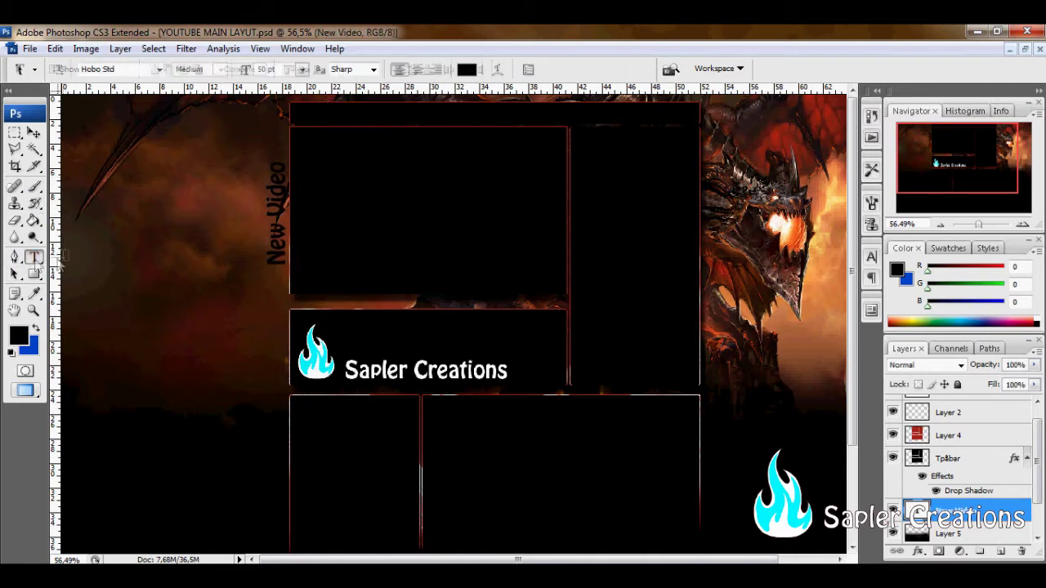
left_click_drag(359, 265, 751, 443)
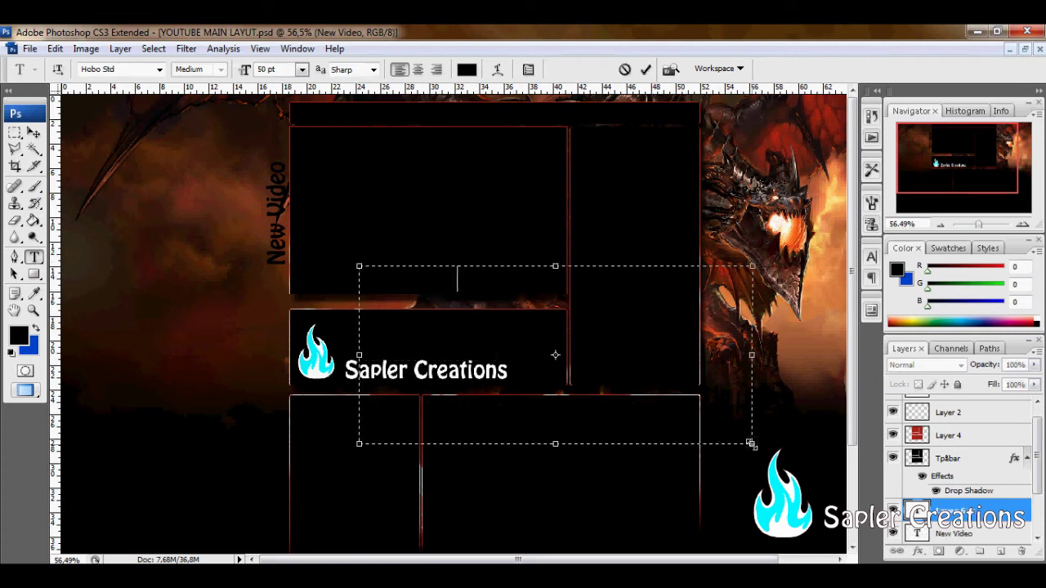
left_click_drag(569, 231, 677, 376)
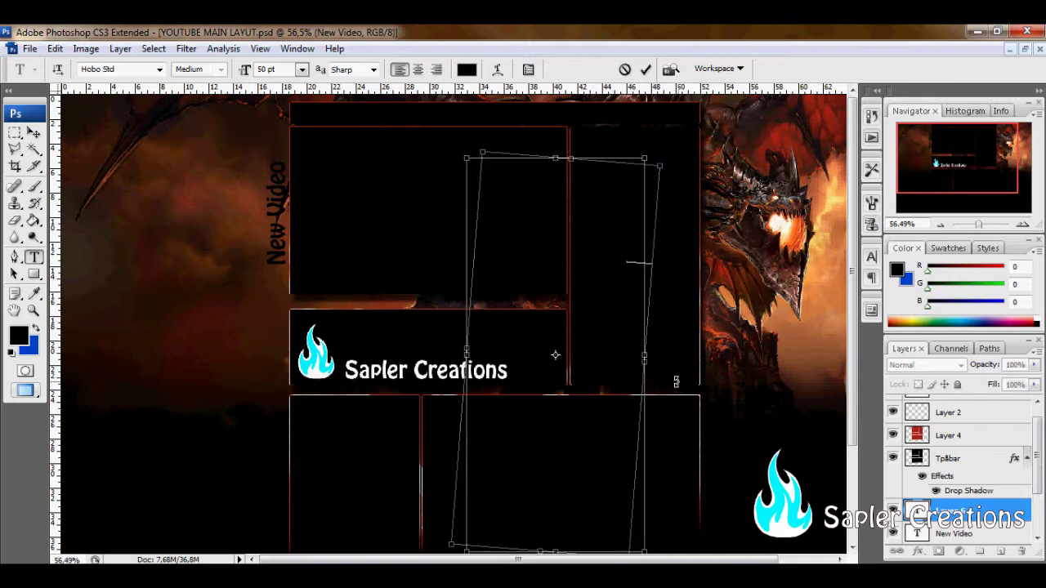
mouse_move(582, 431)
left_mouse_down()
mouse_move(672, 424)
mouse_move(661, 416)
left_mouse_up()
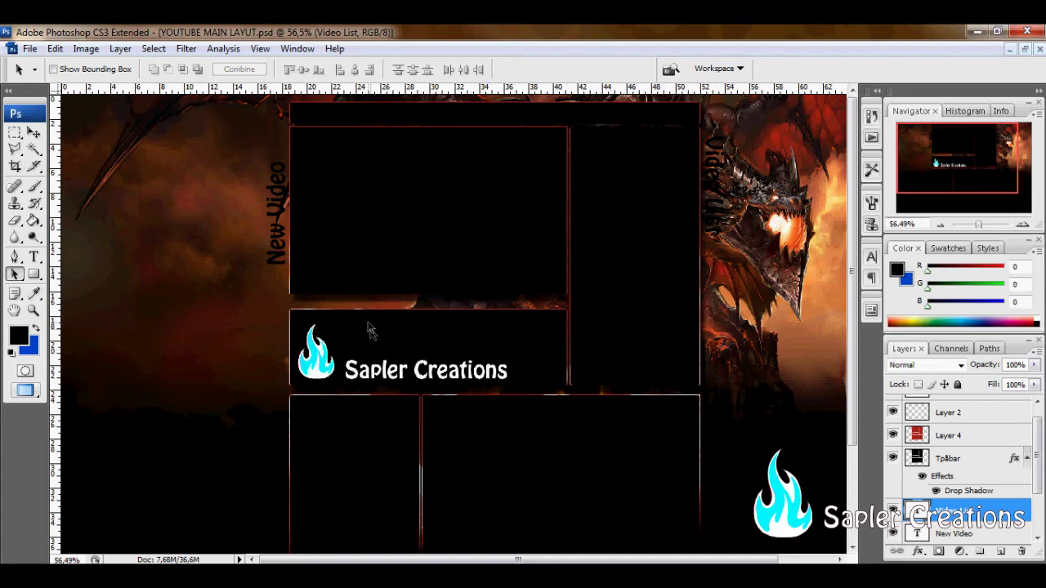
- Save the layout as a JPEG named 'test' with slightly raised quality
scroll(367, 320, "down", 3)
scroll(372, 296, "up", 2)
scroll(372, 297, "up", 3)
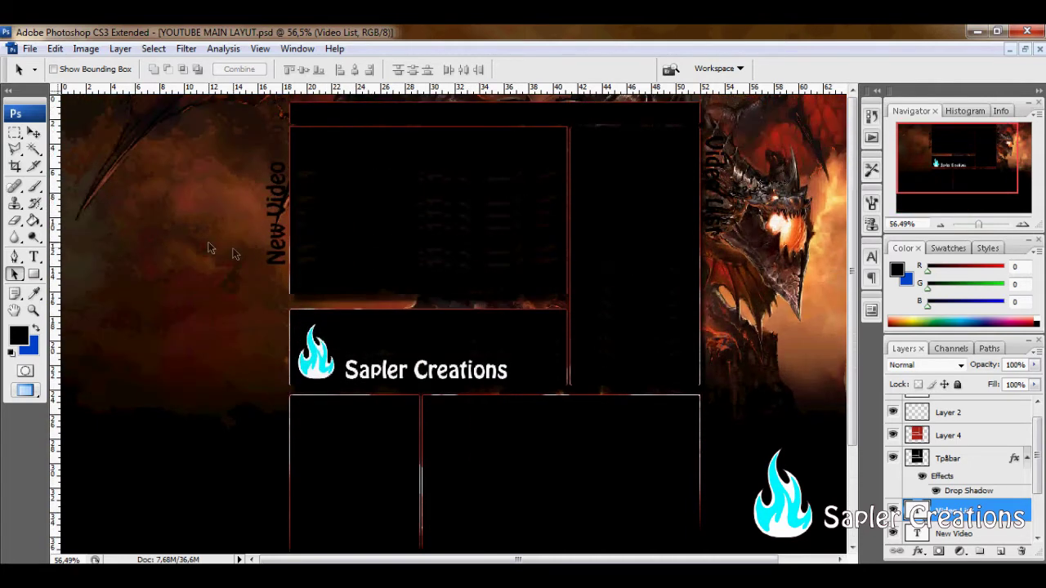
left_click(29, 49)
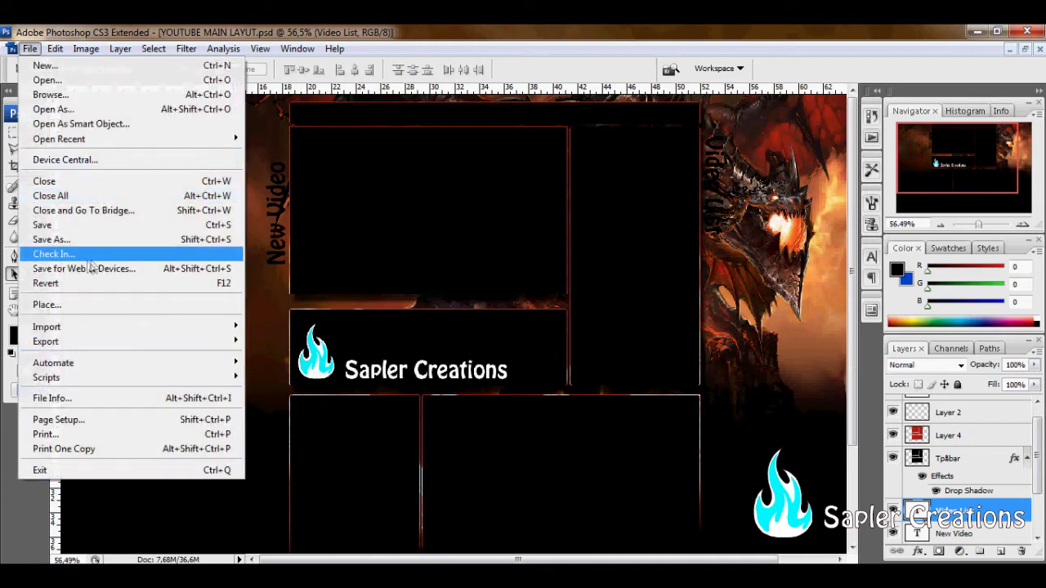
left_click(85, 240)
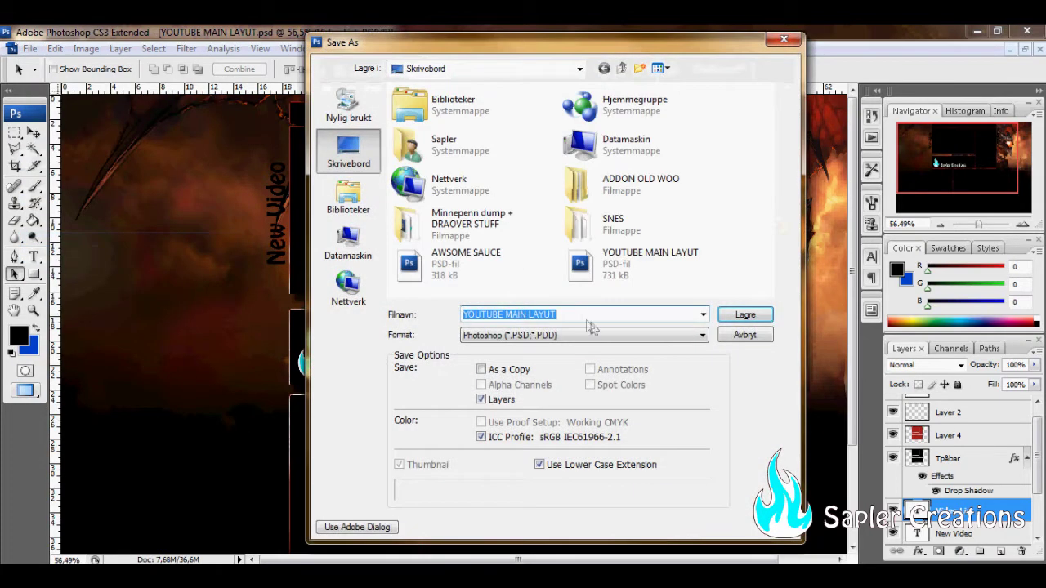
left_click(593, 336)
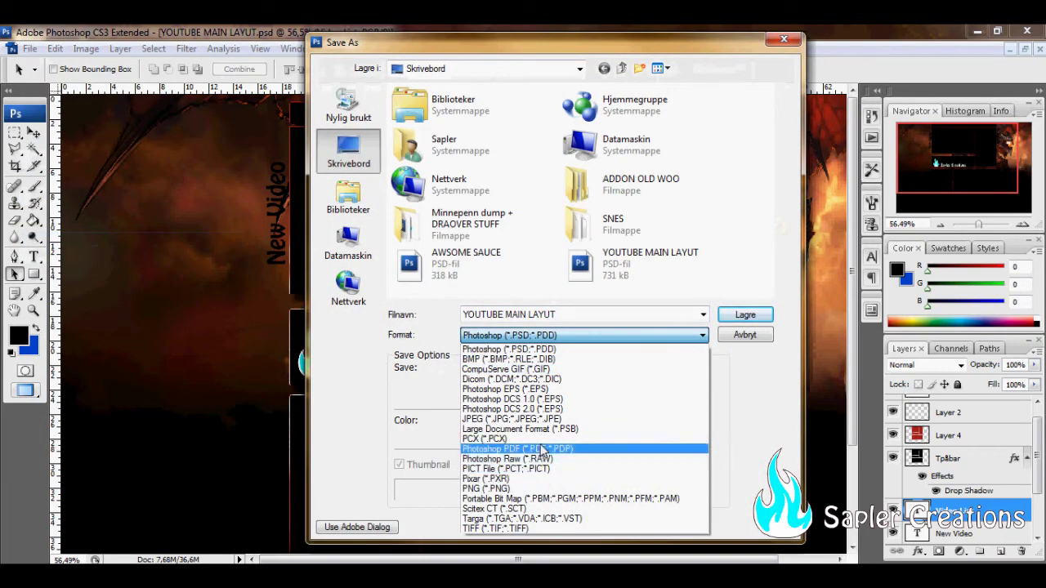
left_click(568, 421)
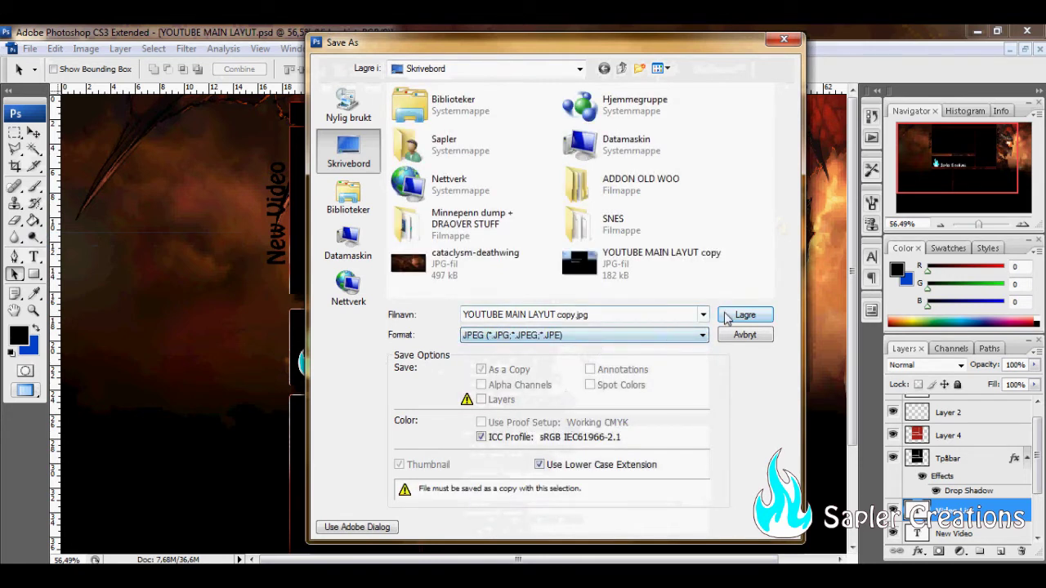
left_click(666, 314)
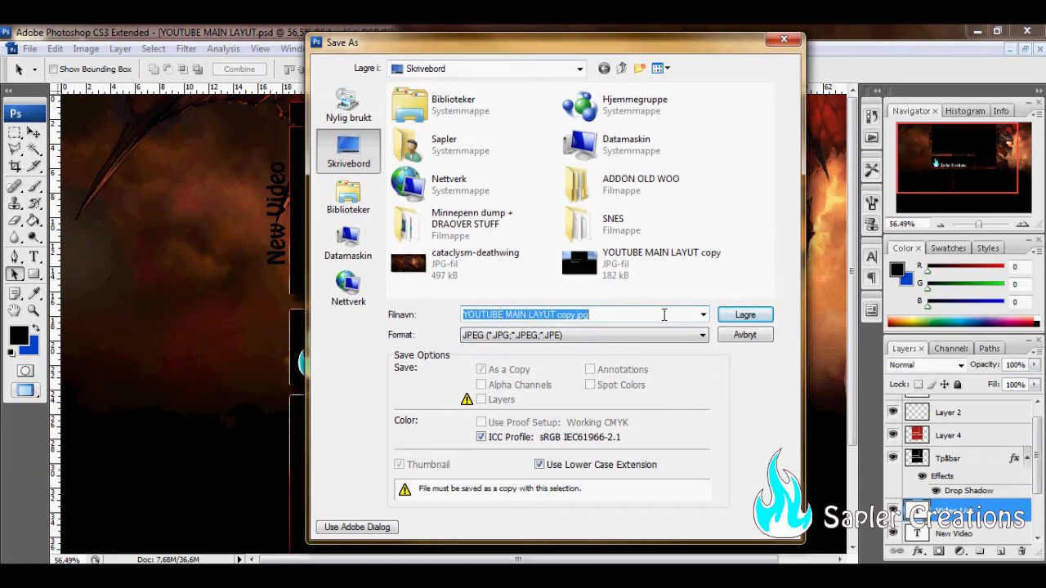
type("test")
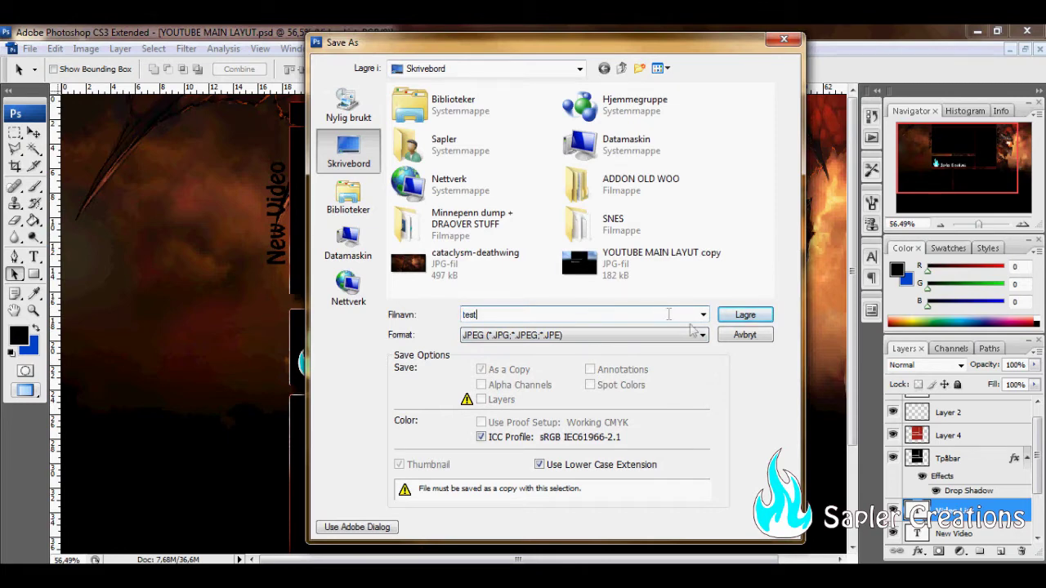
left_click(740, 317)
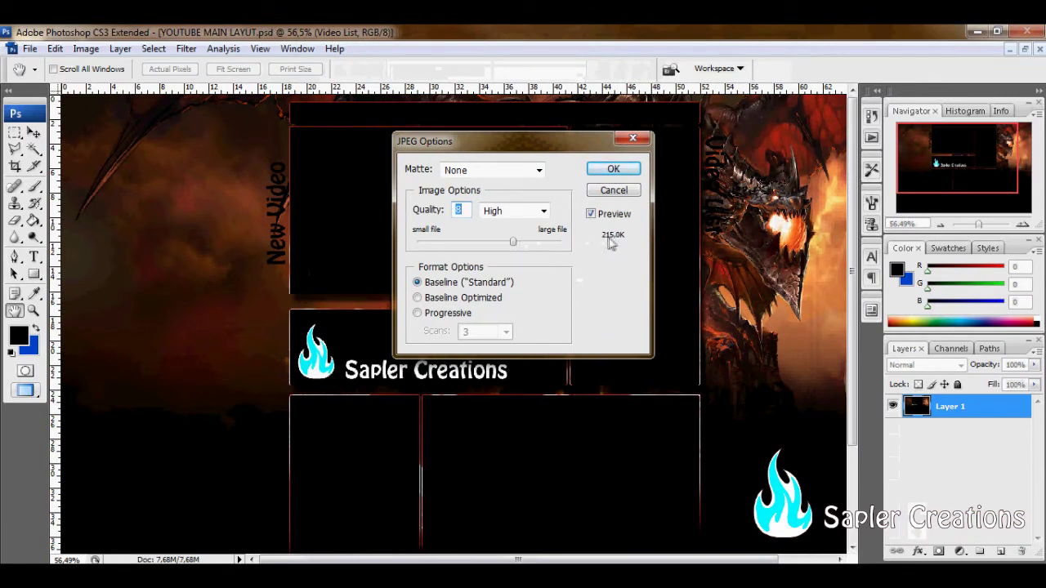
left_click_drag(515, 243, 523, 244)
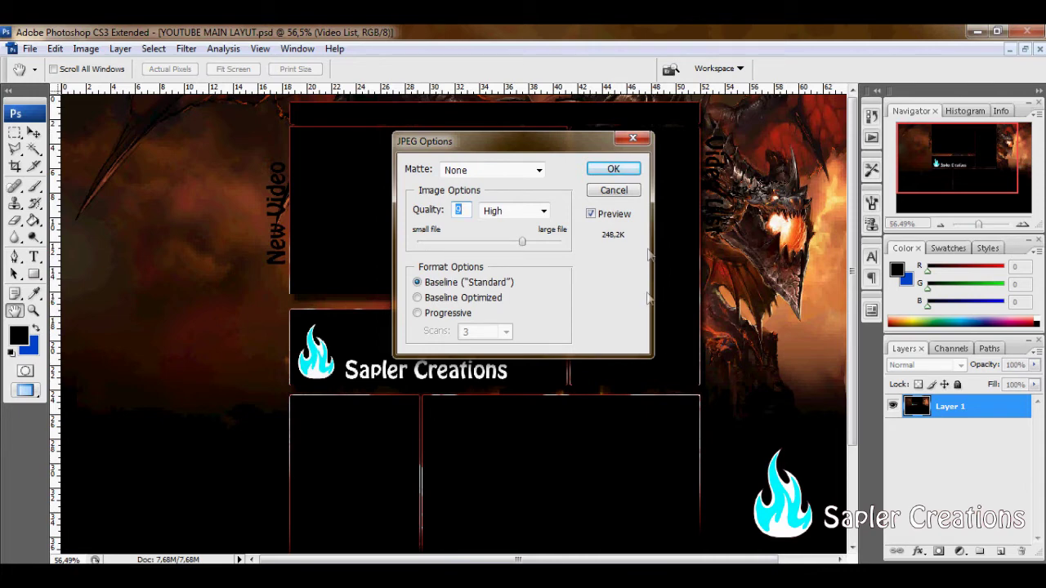
left_click(610, 172)
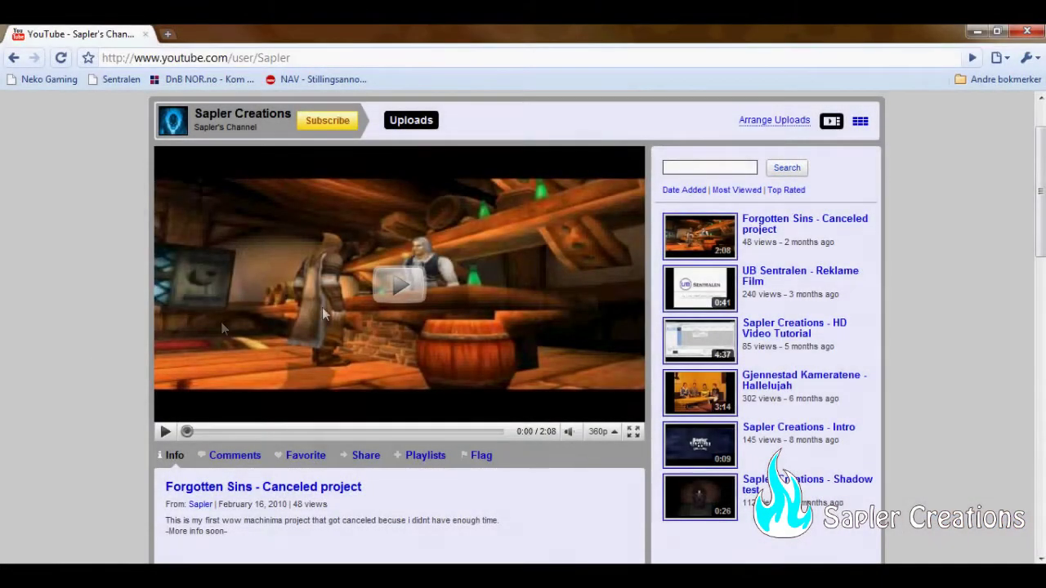
- Choose the Red swatch in the channel's Themes and Colors settings
scroll(323, 309, "up", 1)
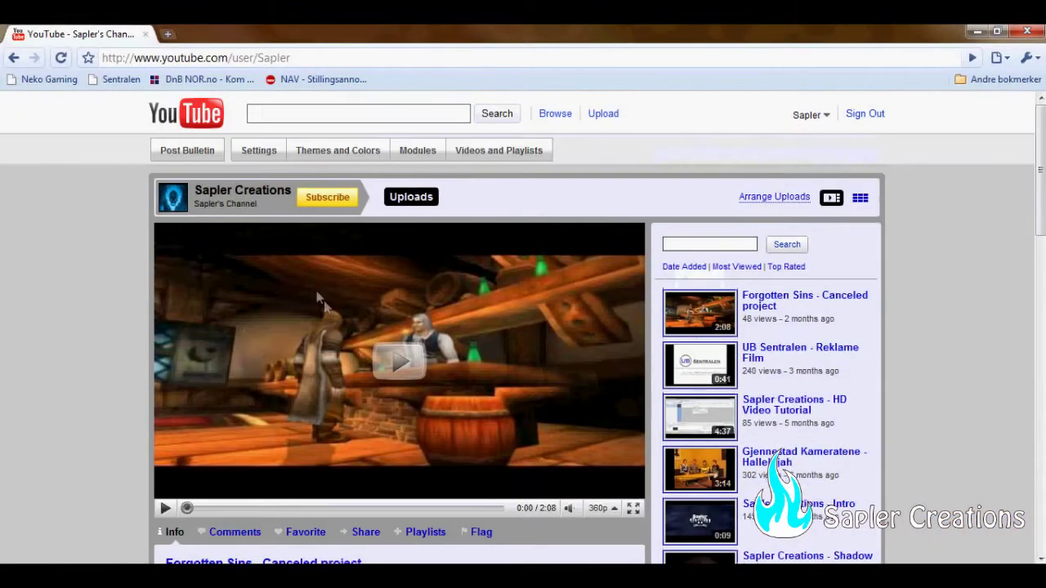
left_click(314, 158)
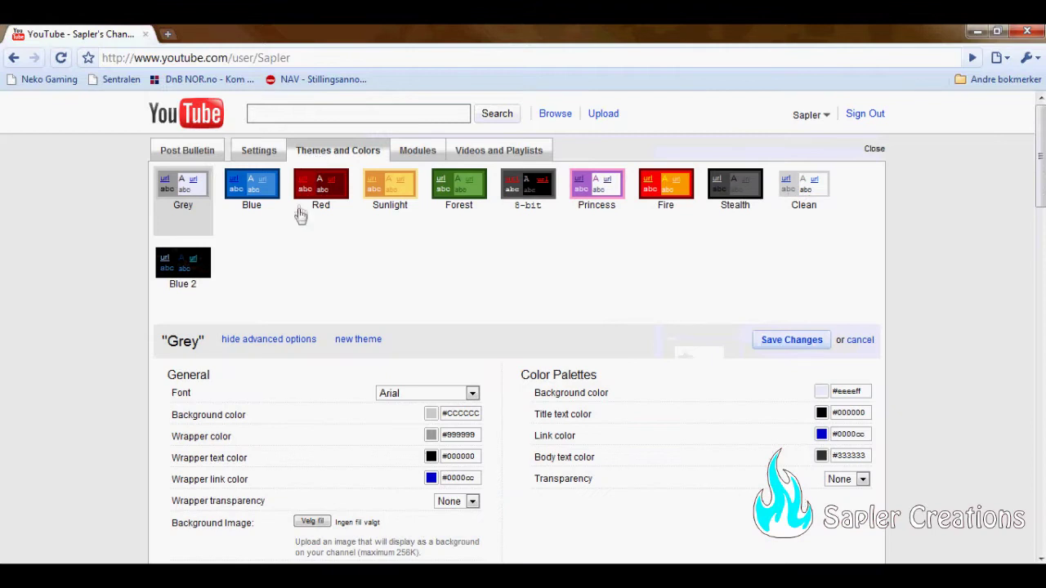
scroll(276, 283, "down", 2)
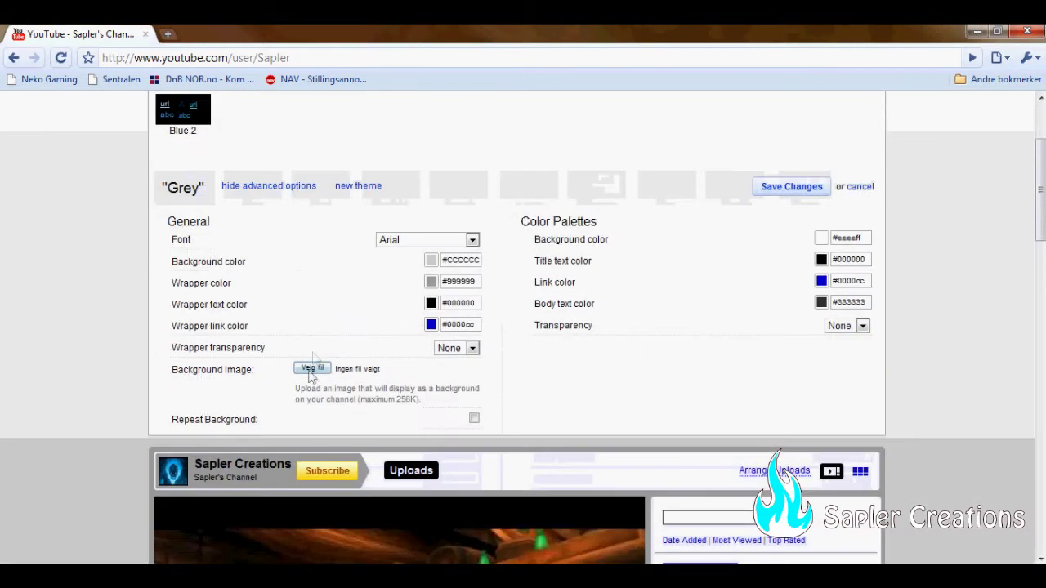
scroll(314, 371, "up", 2)
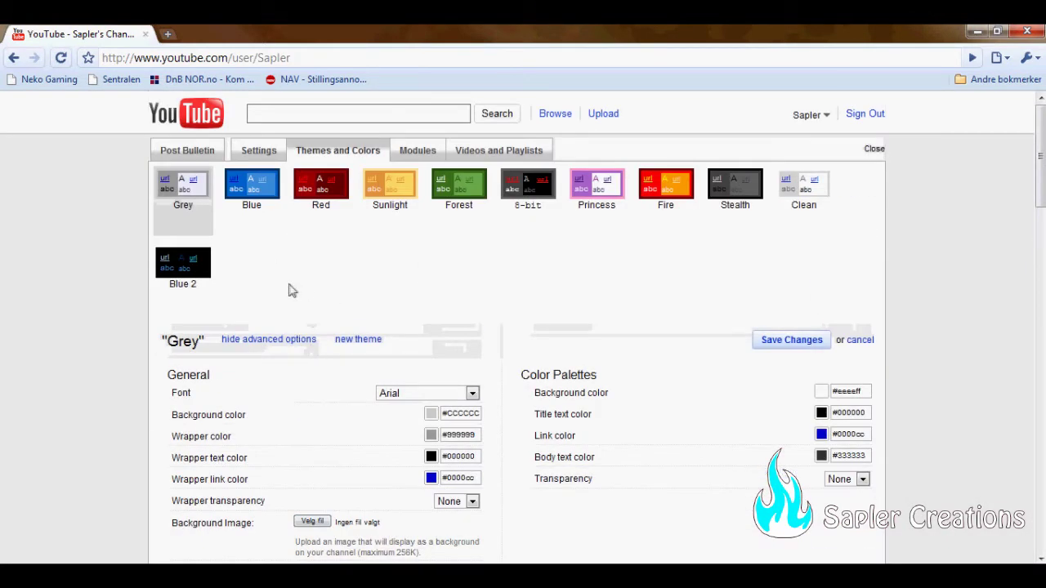
left_click(302, 195)
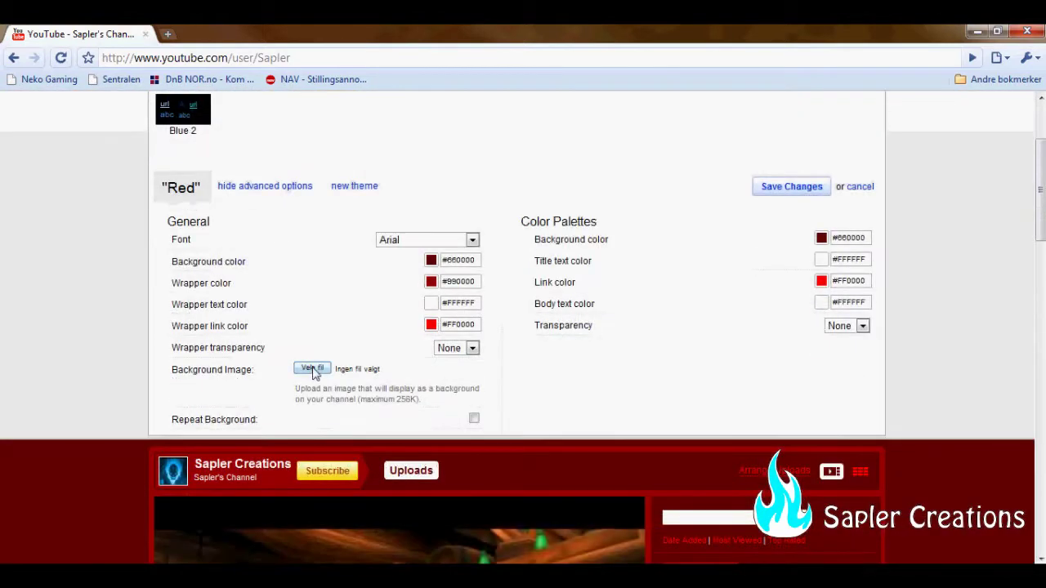
- Upload the exported test JPEG as the channel background image
left_click(313, 370)
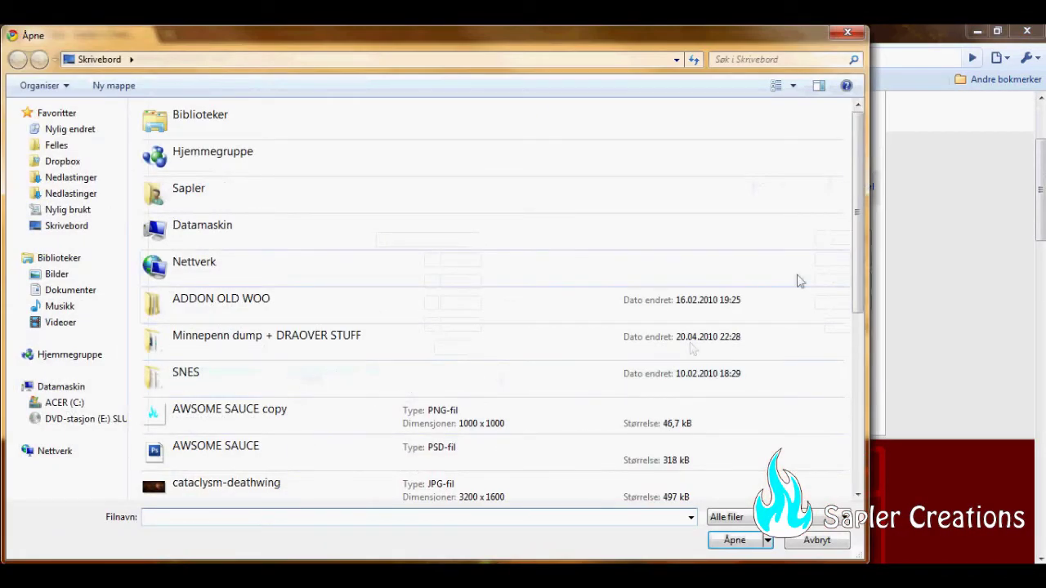
left_click_drag(856, 256, 871, 421)
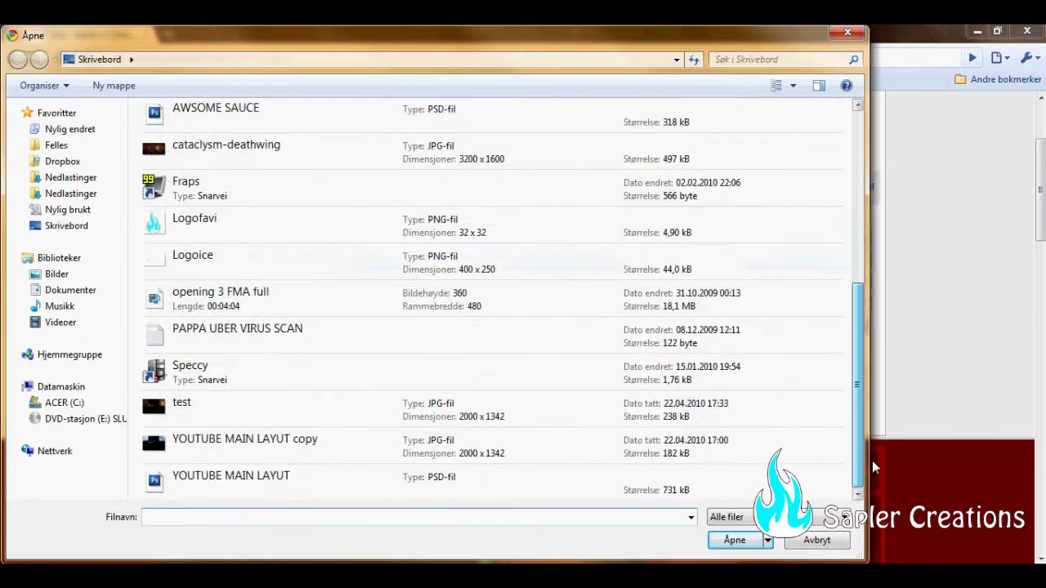
left_click(719, 409)
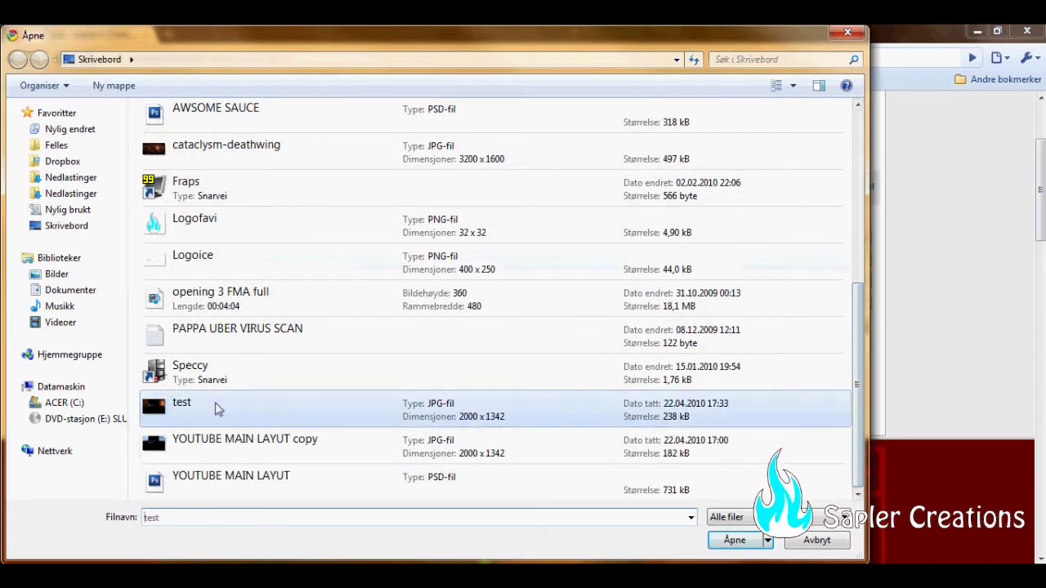
left_click(735, 541)
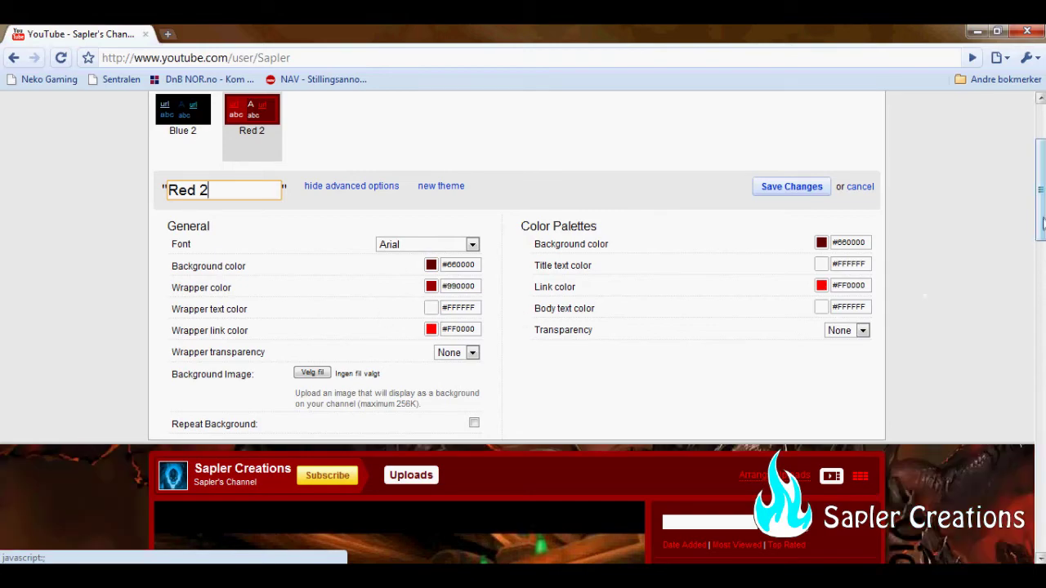
left_click_drag(1040, 237, 1034, 289)
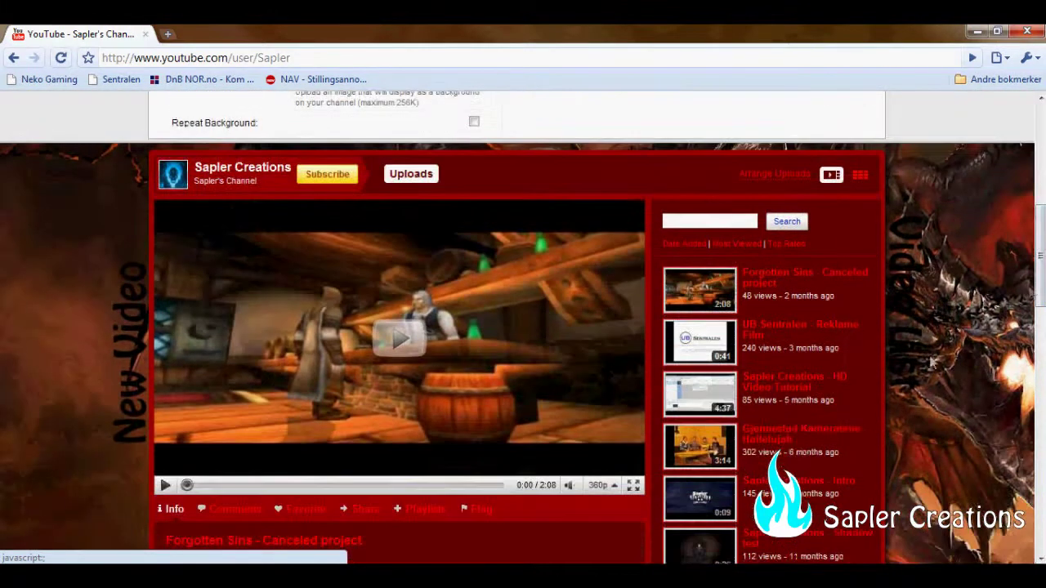
mouse_move(1039, 235)
left_mouse_down()
mouse_move(1042, 430)
mouse_move(1034, 413)
left_mouse_up()
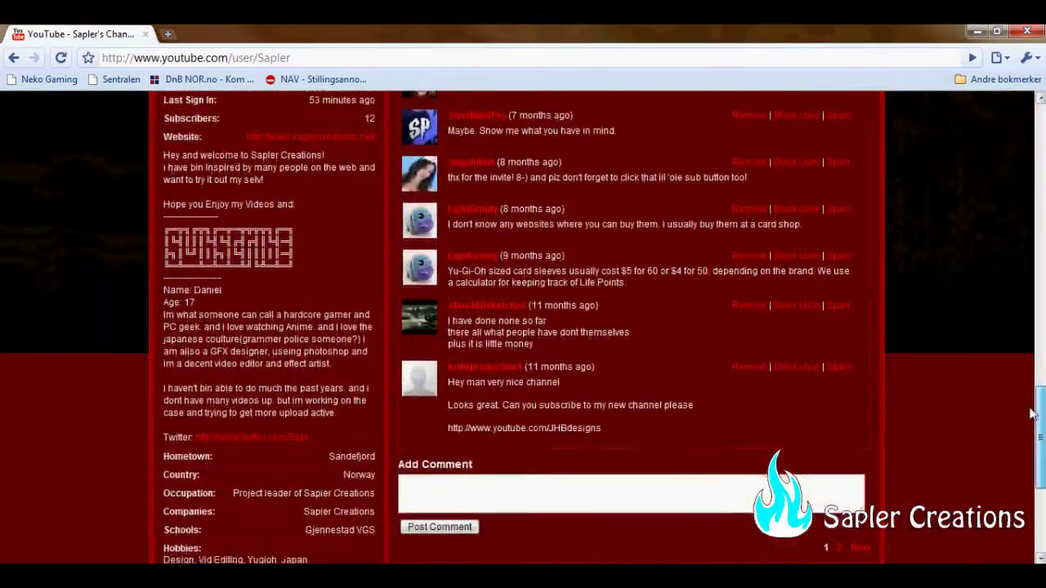
mouse_move(1034, 413)
left_mouse_down()
mouse_move(1026, 431)
mouse_move(1011, 286)
mouse_move(1041, 352)
mouse_move(1041, 446)
left_mouse_up()
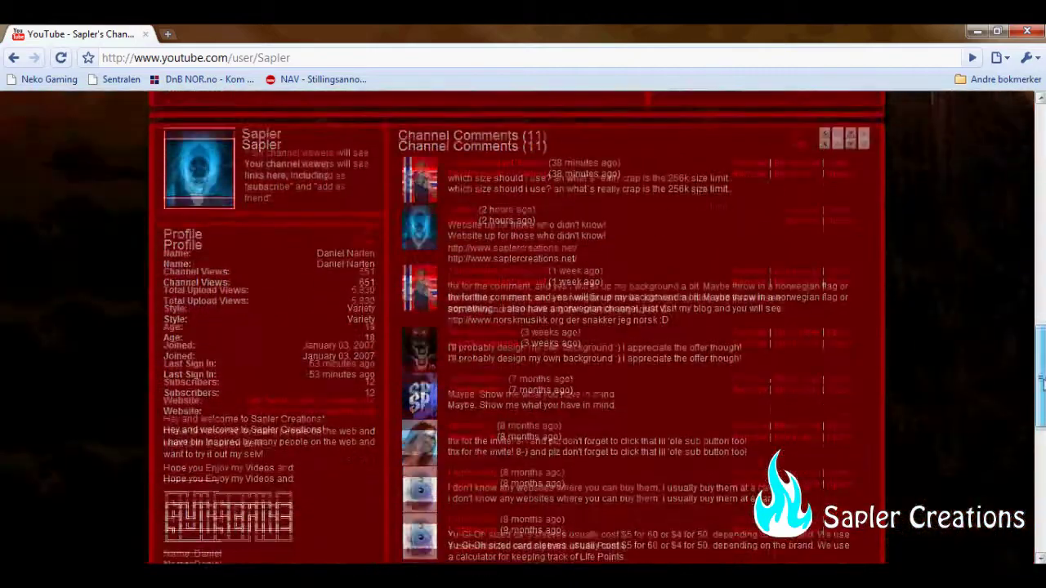
left_click_drag(1041, 384, 1038, 392)
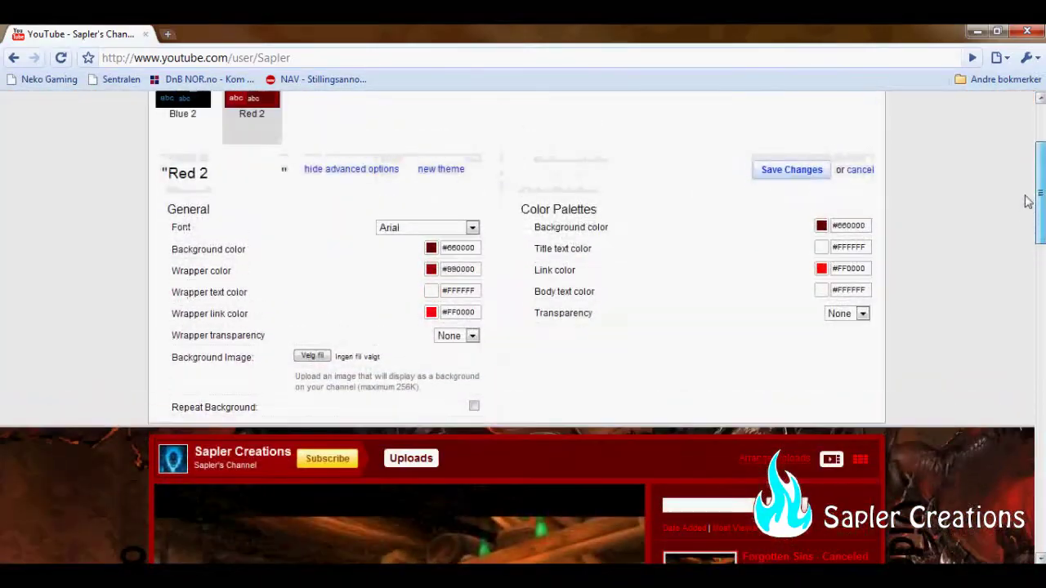
- Pick black (#000000) for the Red 2 theme's background colour
left_click(432, 251)
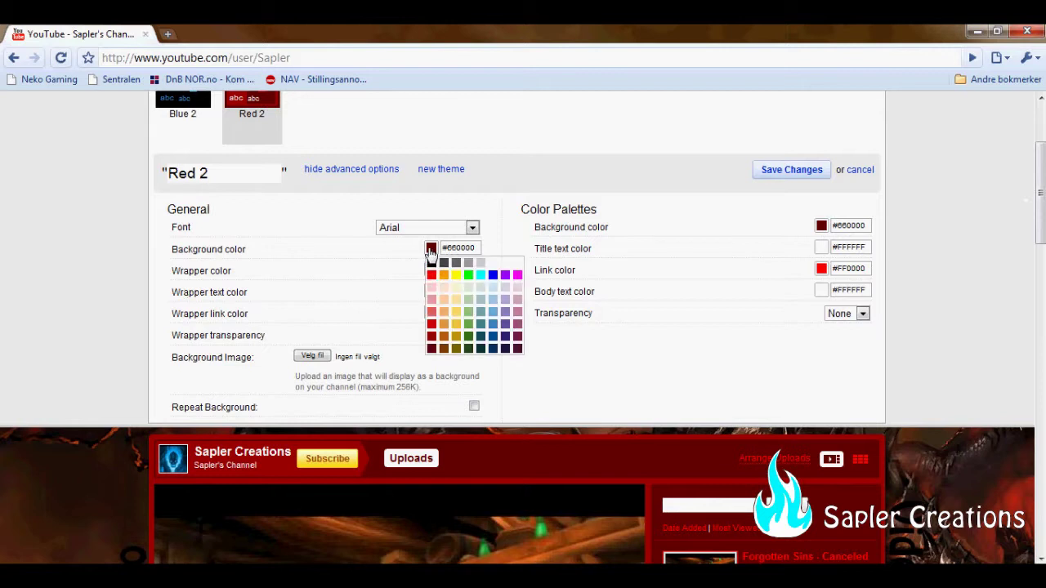
left_click(432, 262)
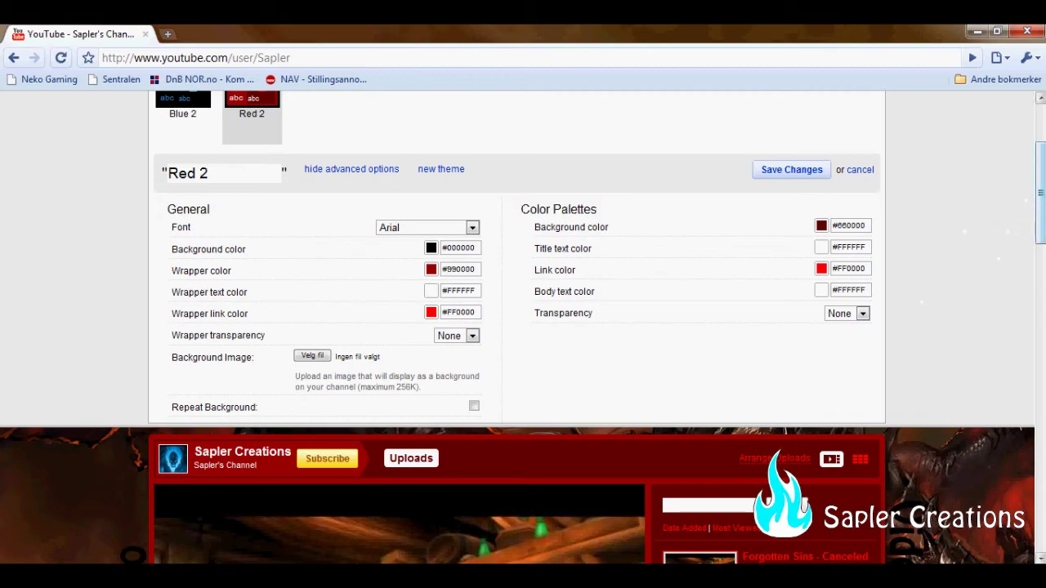
mouse_move(1039, 200)
left_mouse_down()
mouse_move(1028, 474)
mouse_move(1033, 408)
mouse_move(1012, 211)
left_mouse_up()
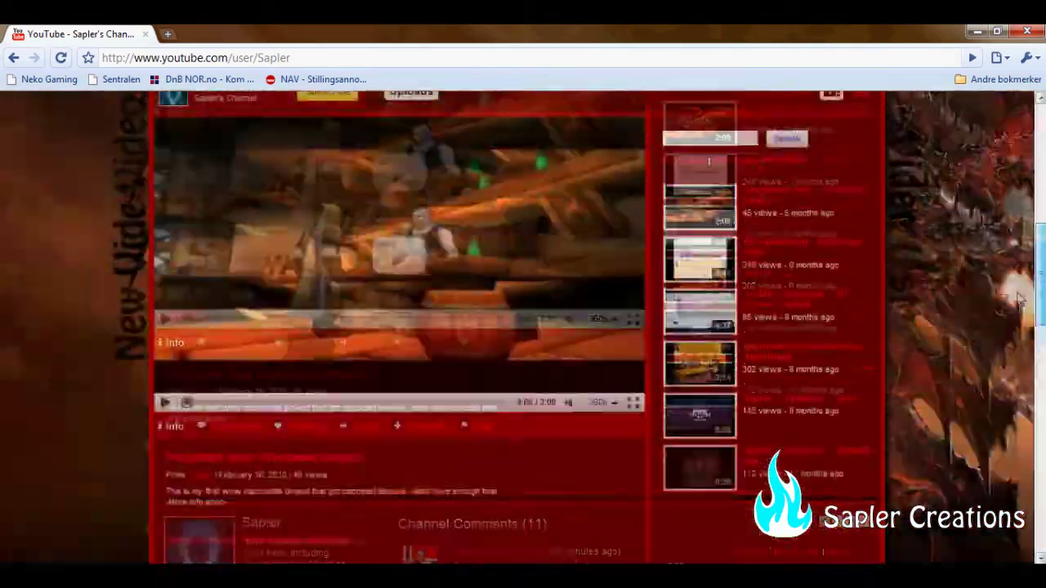
scroll(1012, 211, "up", 2)
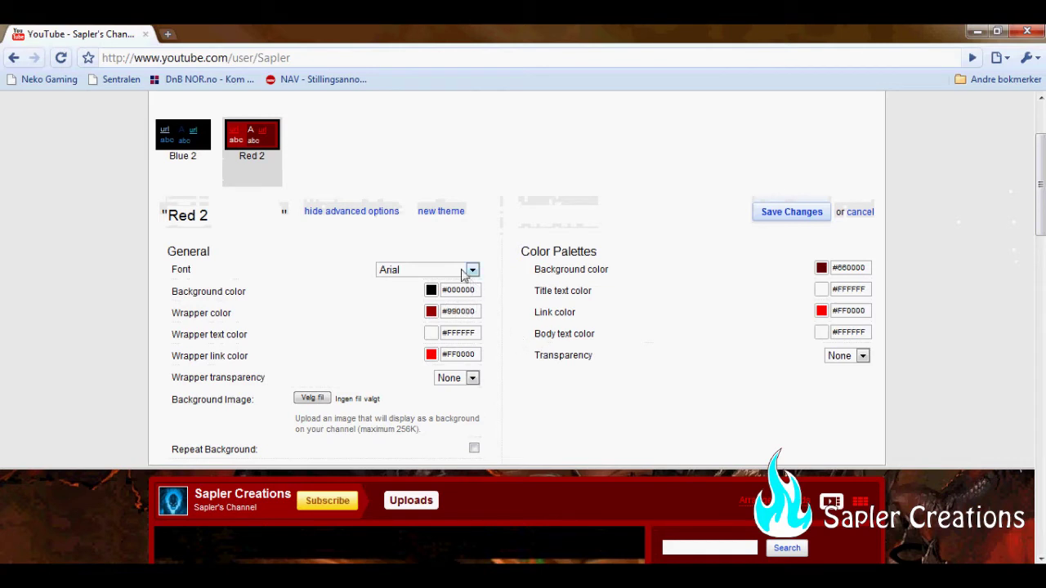
- Set Red 2's Color Palettes transparency and Wrapper transparency both to 100%
left_click(863, 356)
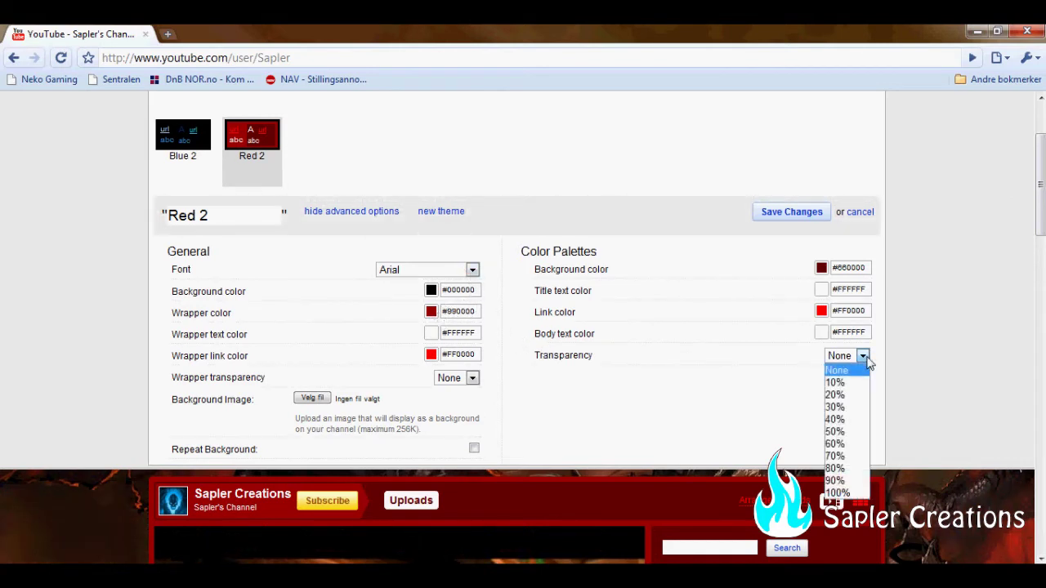
left_click(833, 494)
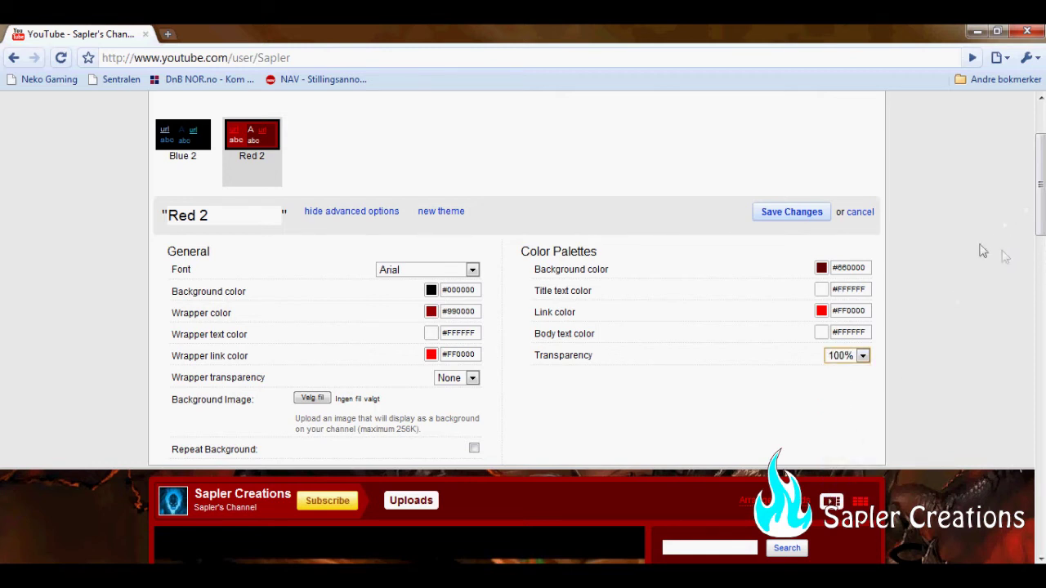
left_click(952, 233)
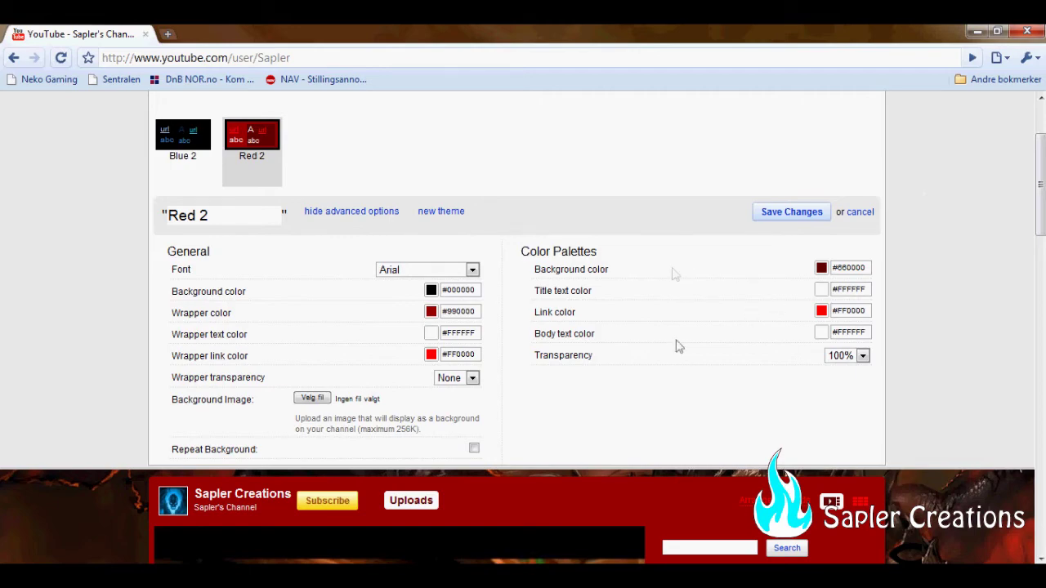
mouse_move(1040, 183)
left_mouse_down()
mouse_move(1040, 347)
mouse_move(1032, 195)
mouse_move(1029, 263)
mouse_move(1004, 206)
left_mouse_up()
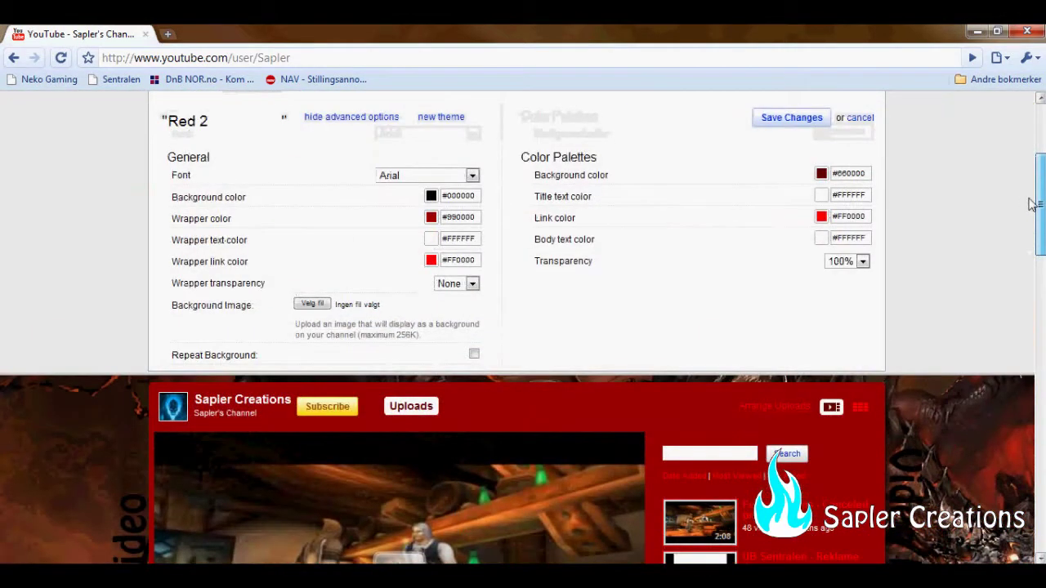
left_click(472, 336)
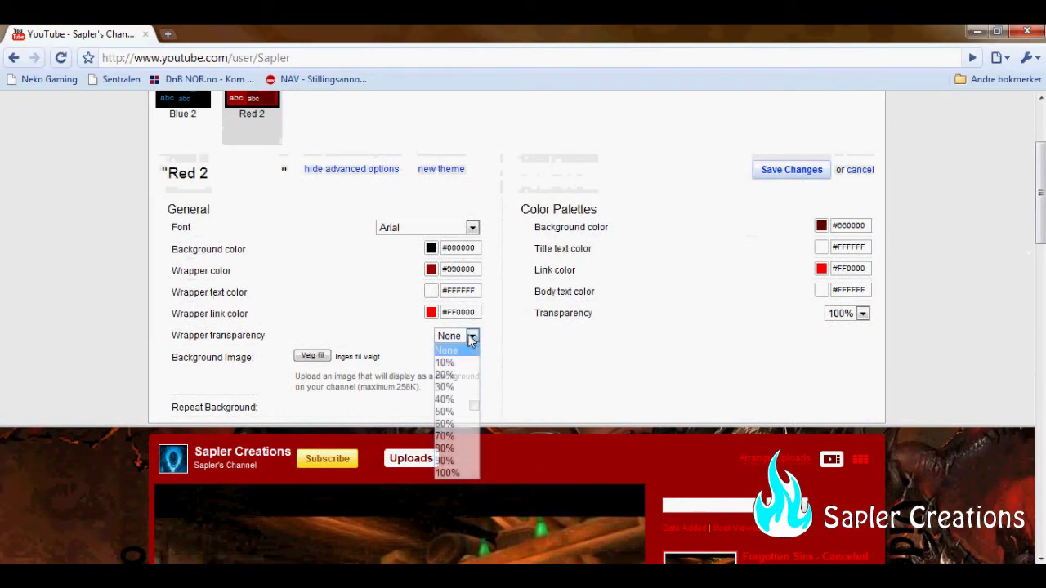
left_click(459, 472)
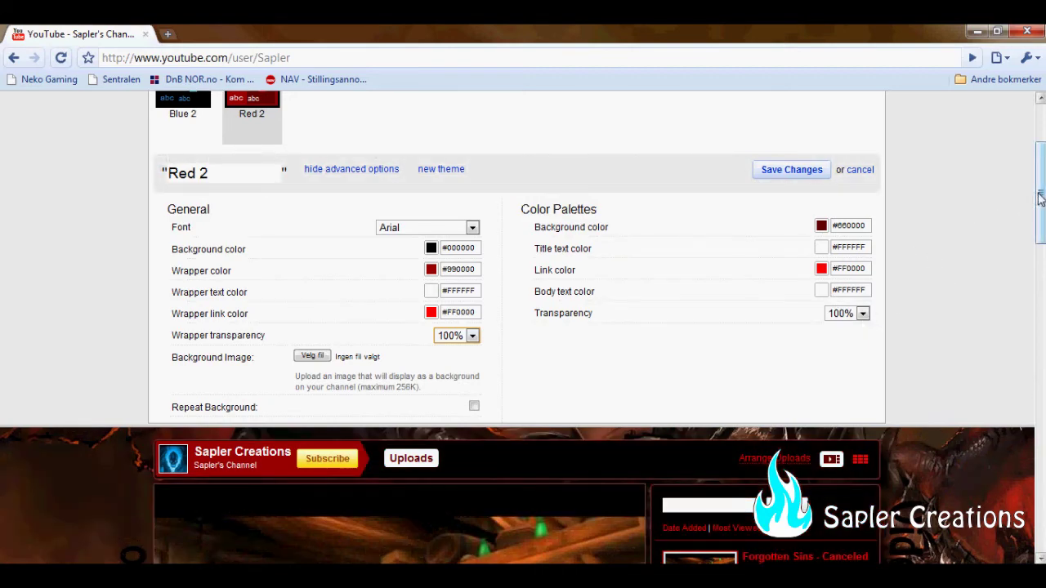
left_click_drag(1040, 196, 1039, 245)
scroll(1013, 343, "down", 5)
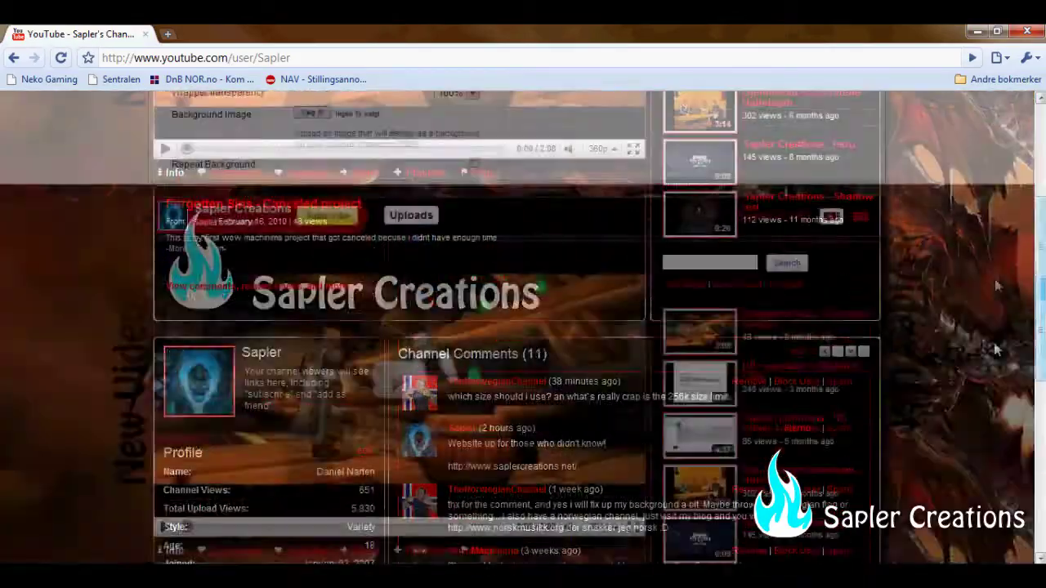
scroll(995, 245, "up", 5)
scroll(996, 192, "up", 2)
scroll(996, 171, "up", 2)
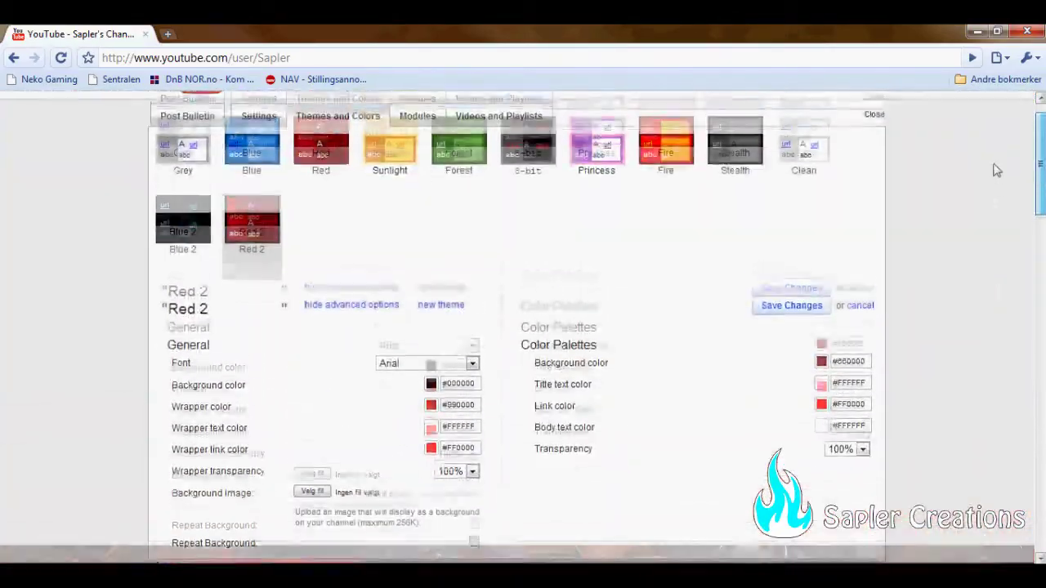
scroll(996, 172, "down", 1)
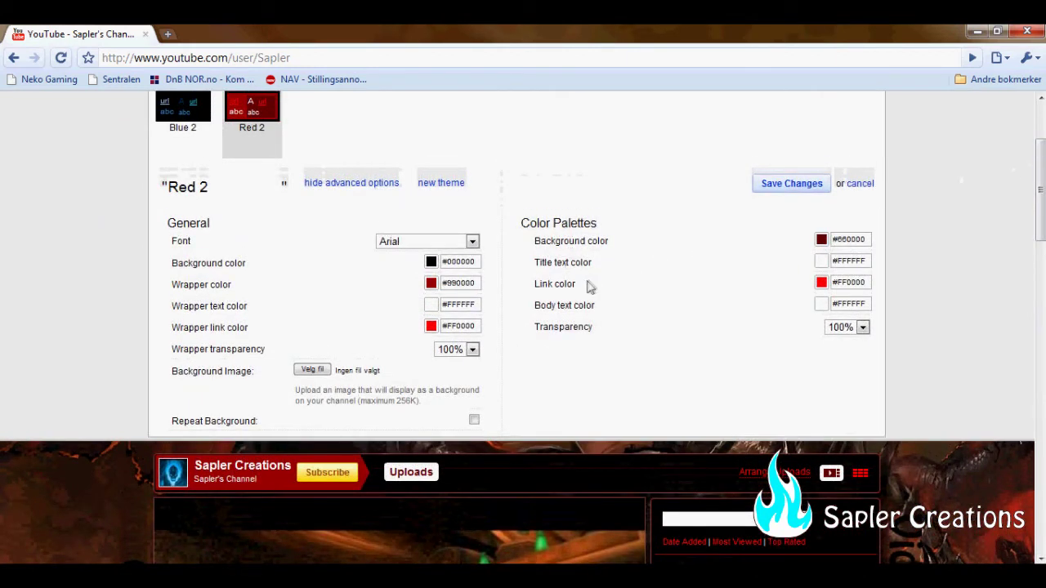
left_click_drag(1039, 204, 1012, 397)
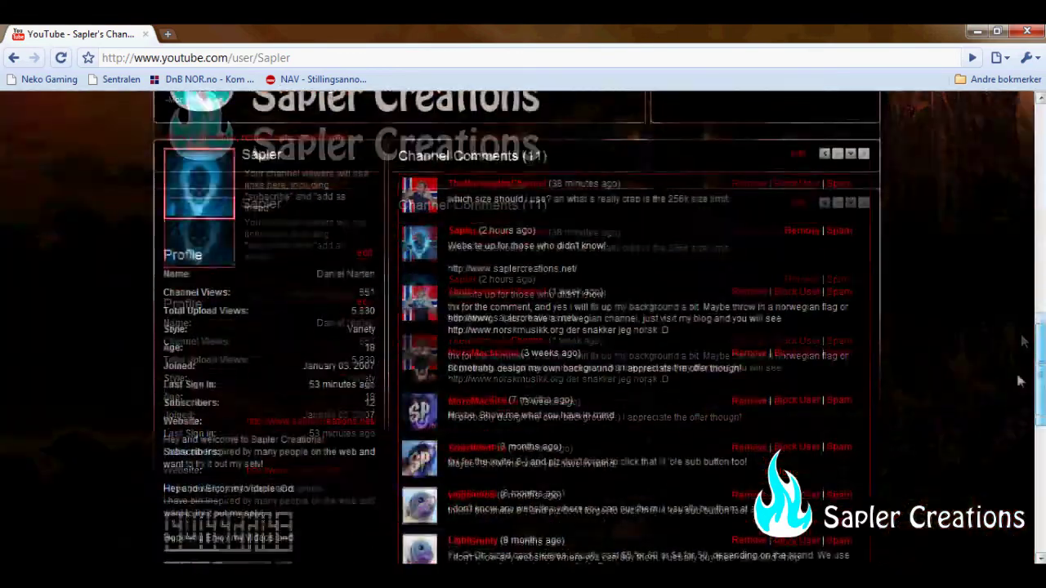
scroll(1011, 390, "down", 1)
scroll(1009, 408, "down", 5)
scroll(1007, 429, "up", 10)
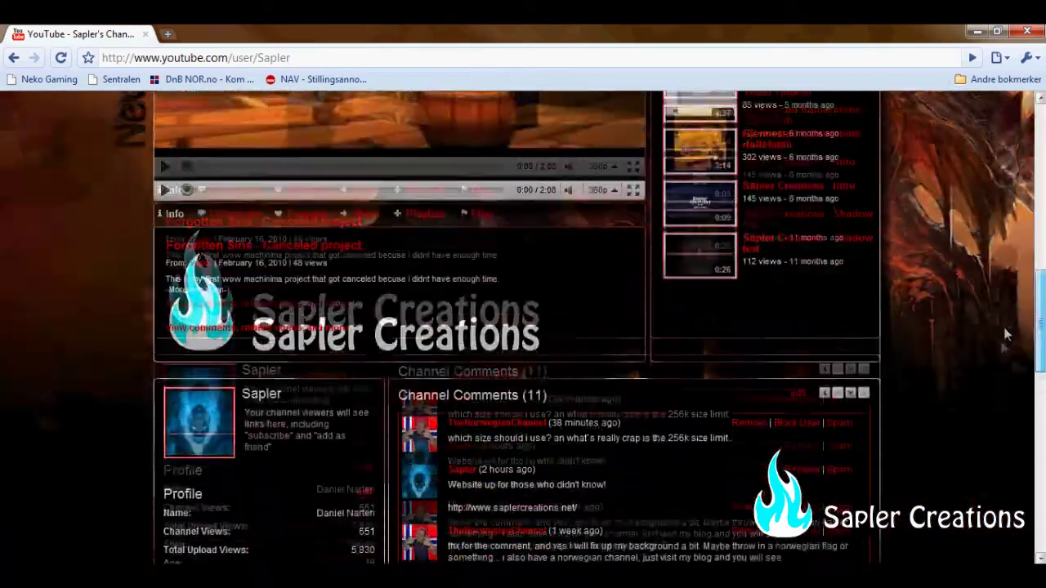
scroll(1007, 343, "up", 2)
scroll(1007, 327, "up", 3)
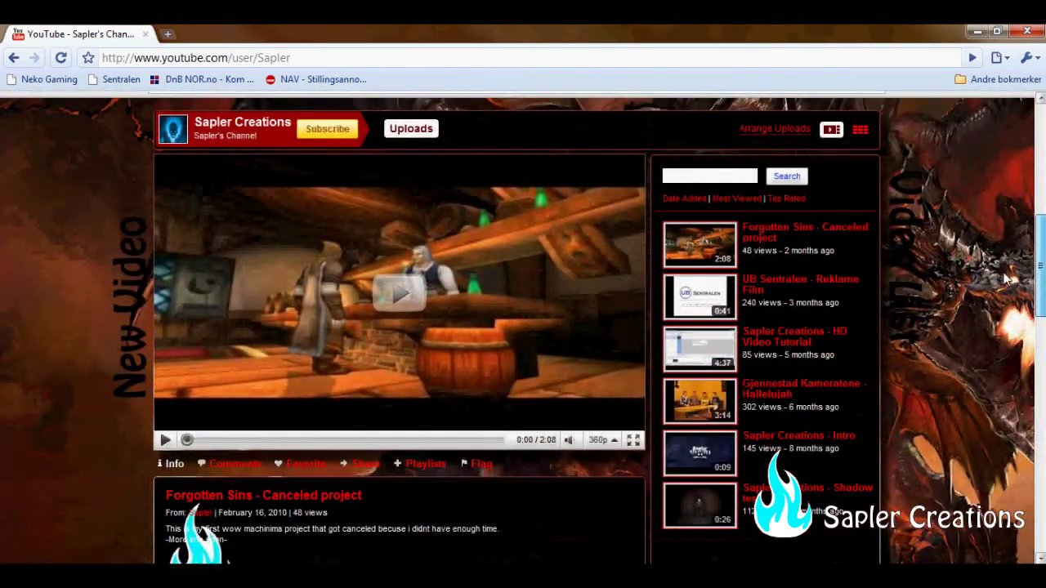
scroll(1007, 310, "up", 1)
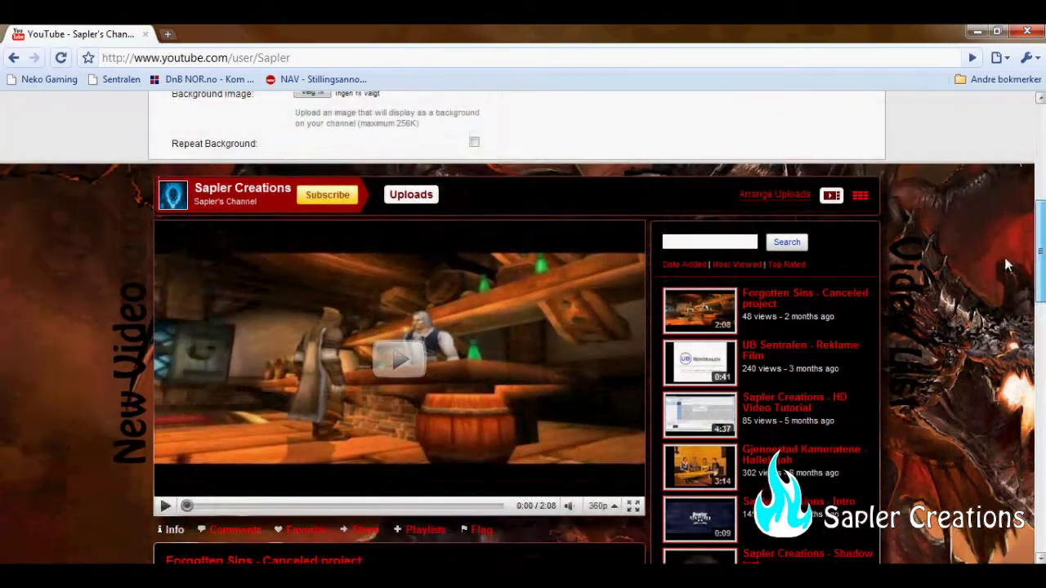
scroll(1006, 368, "down", 6)
scroll(1005, 479, "down", 5)
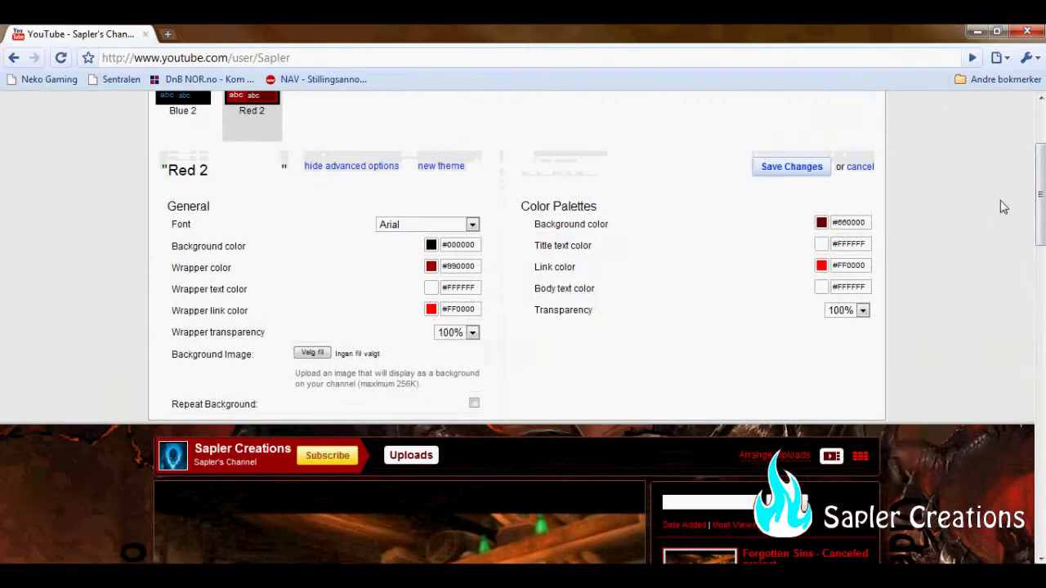
- Change the Red 2 theme's body text colour from white to yellow (#FFFF00)
left_click(823, 291)
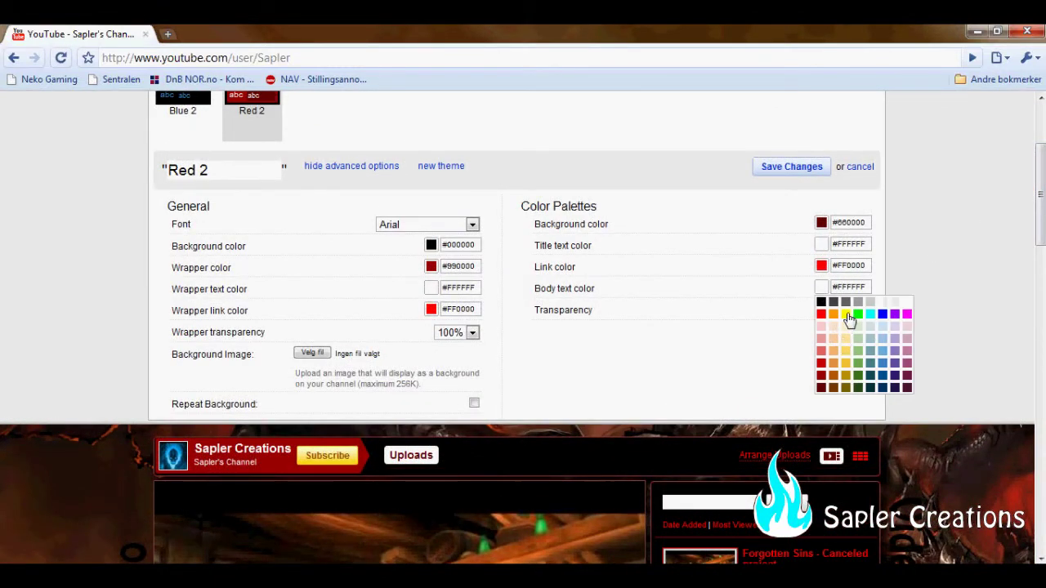
left_click(846, 314)
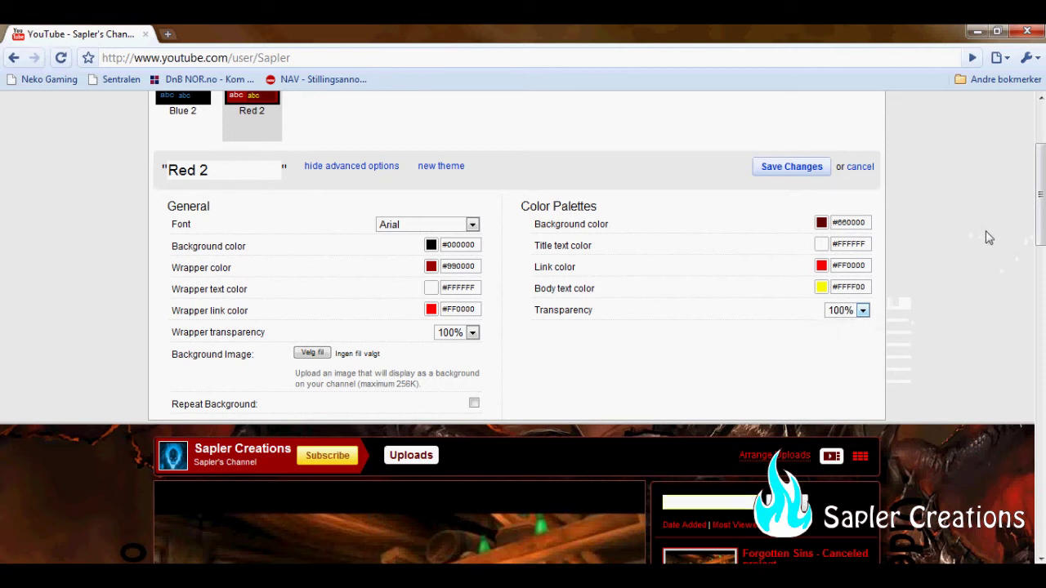
mouse_move(1040, 219)
left_mouse_down()
mouse_move(1041, 393)
mouse_move(1037, 214)
left_mouse_up()
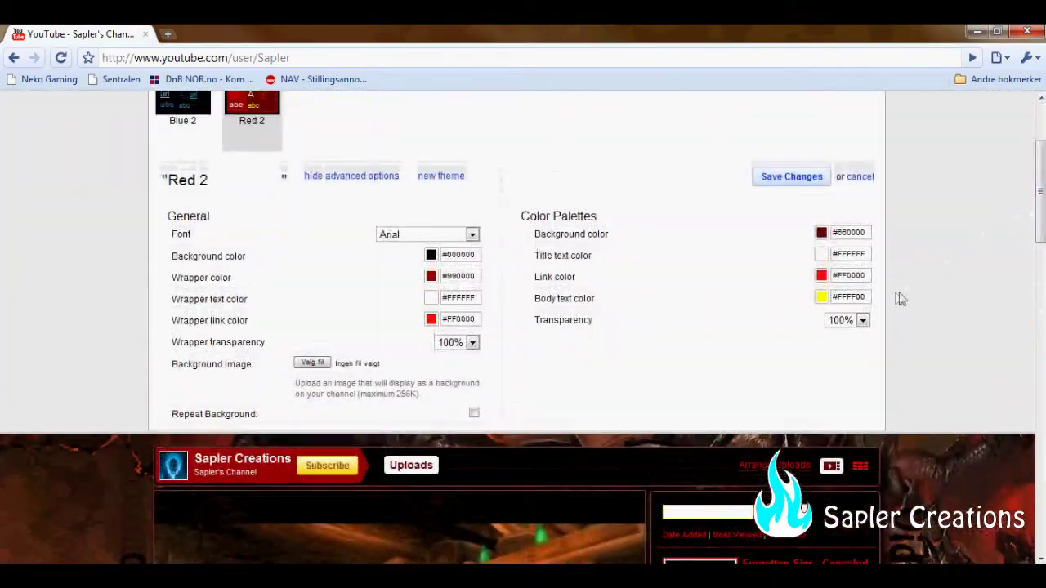
left_click_drag(1039, 200, 1009, 374)
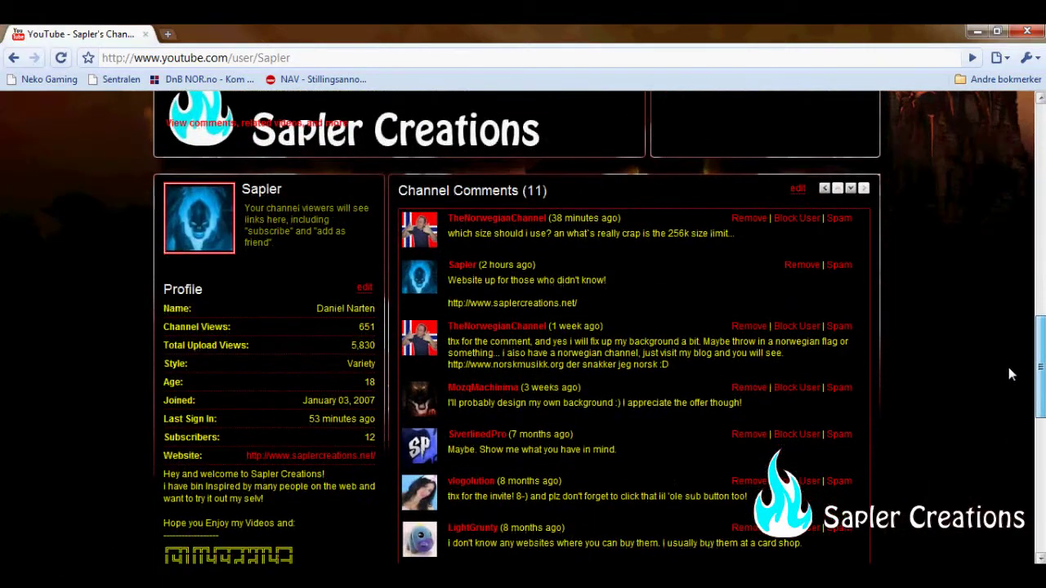
left_click_drag(1010, 374, 997, 429)
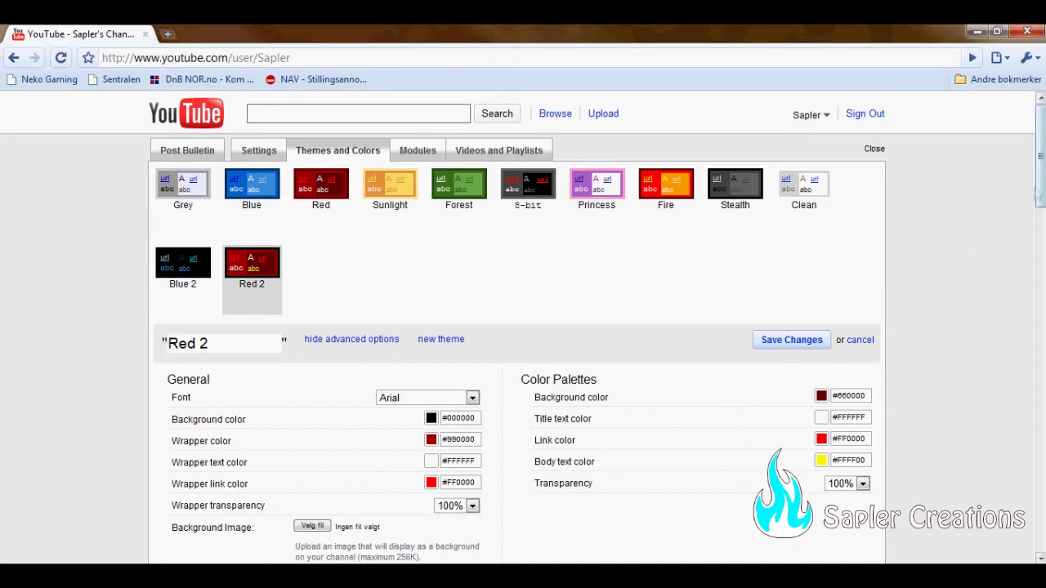
left_click_drag(1042, 163, 1042, 192)
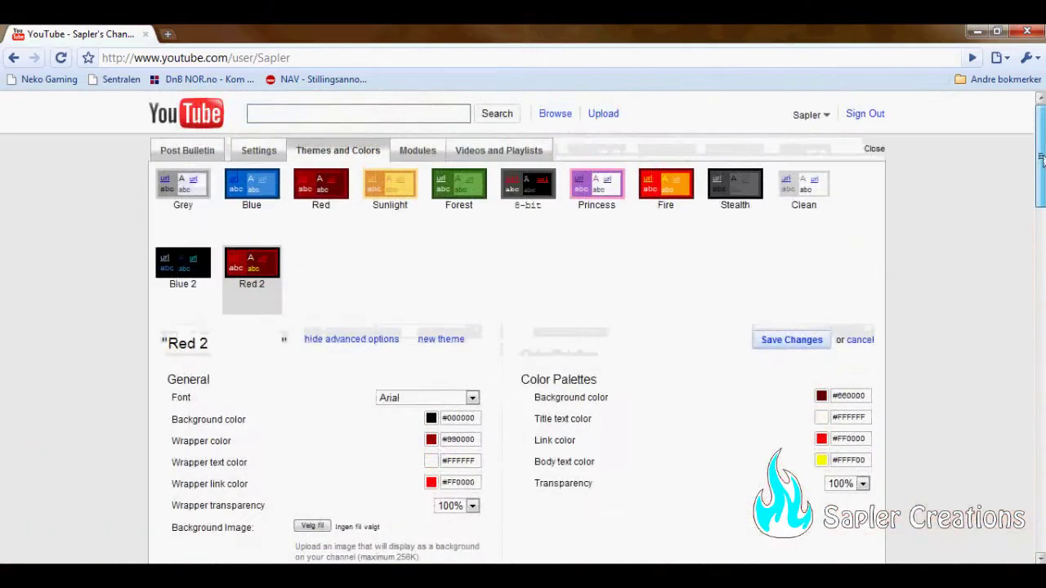